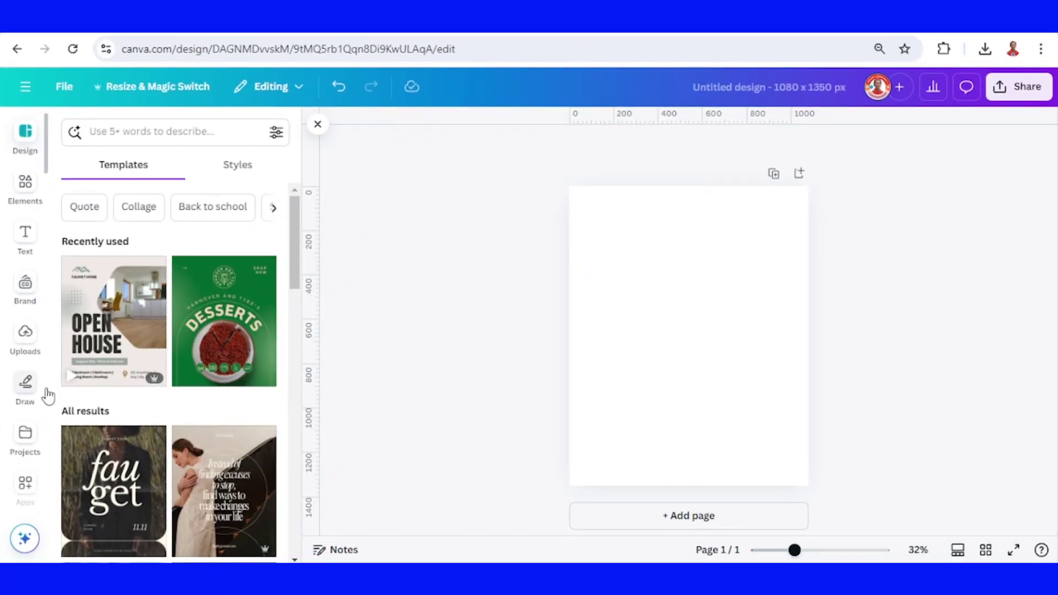
Step: Add the uploaded shoe photo to the blank 1080 × 1350 px page, then select the page background
{"action": "left_click", "coordinate": [32, 349]}
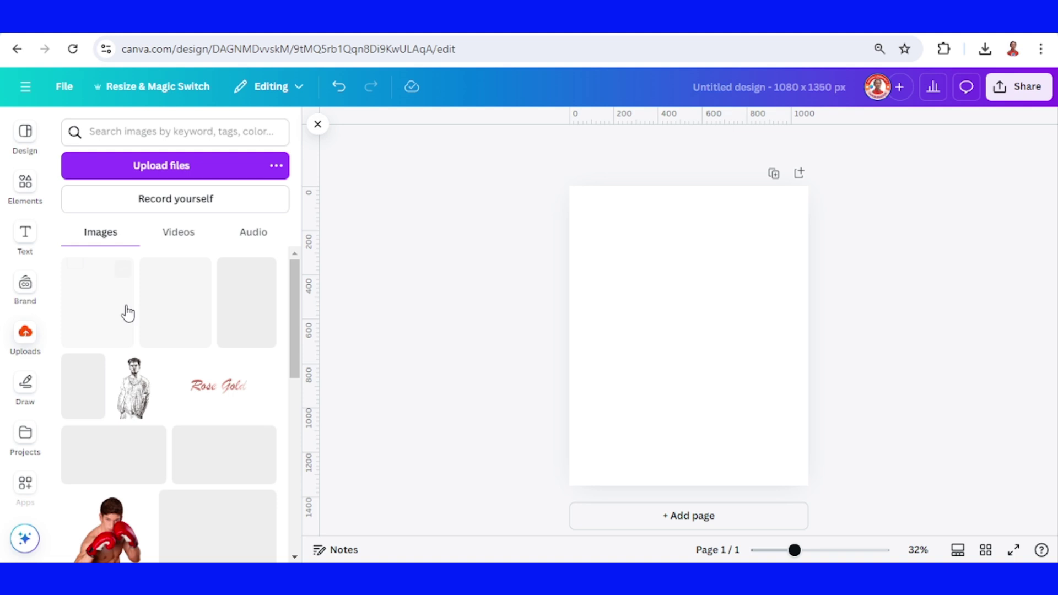
{"action": "left_click", "coordinate": [113, 310]}
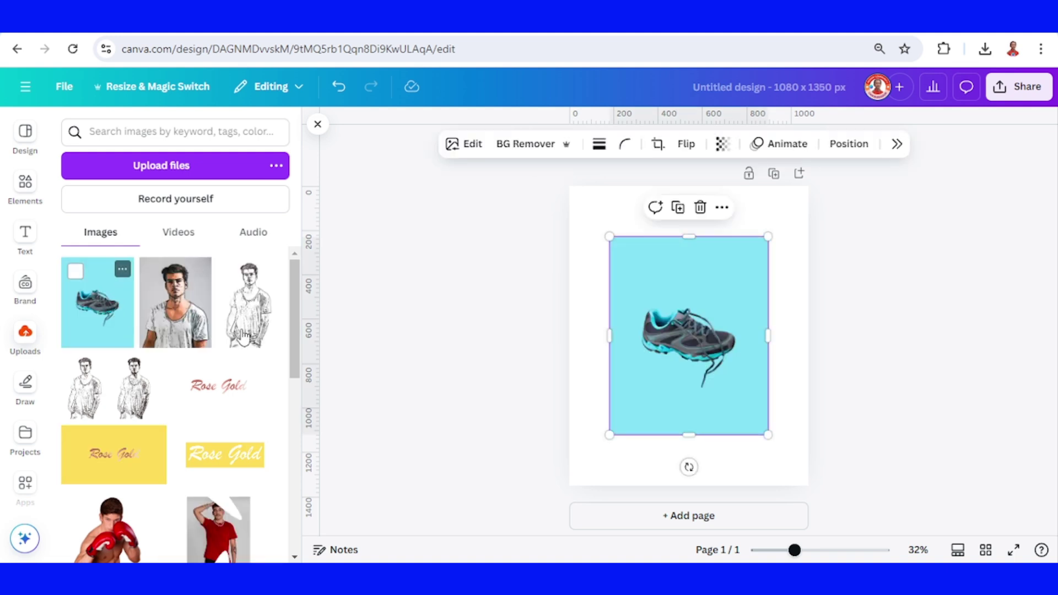
{"action": "left_click", "coordinate": [792, 215]}
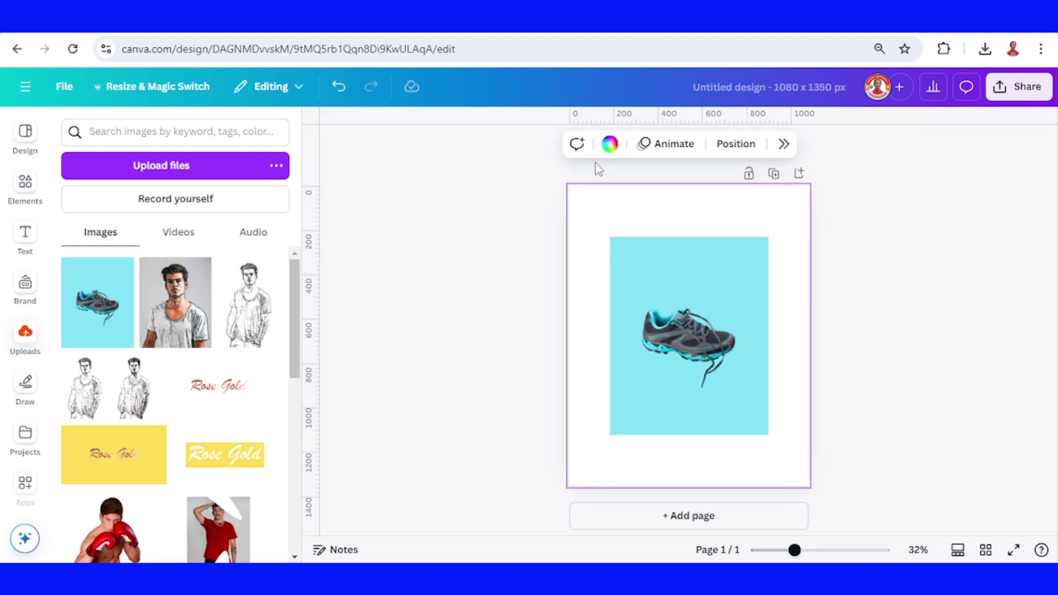
Step: Set the page background to dark #2b2e37 and remove the shoe photo's cyan backdrop with BG Remover
{"action": "left_click", "coordinate": [609, 144]}
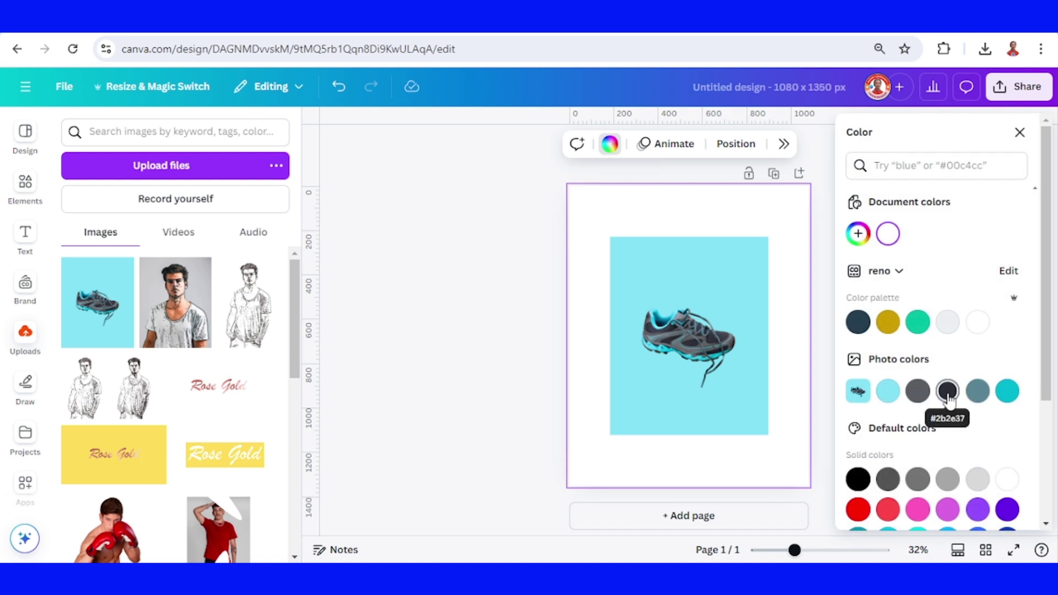
{"action": "left_click", "coordinate": [948, 392]}
{"action": "left_click", "coordinate": [719, 358]}
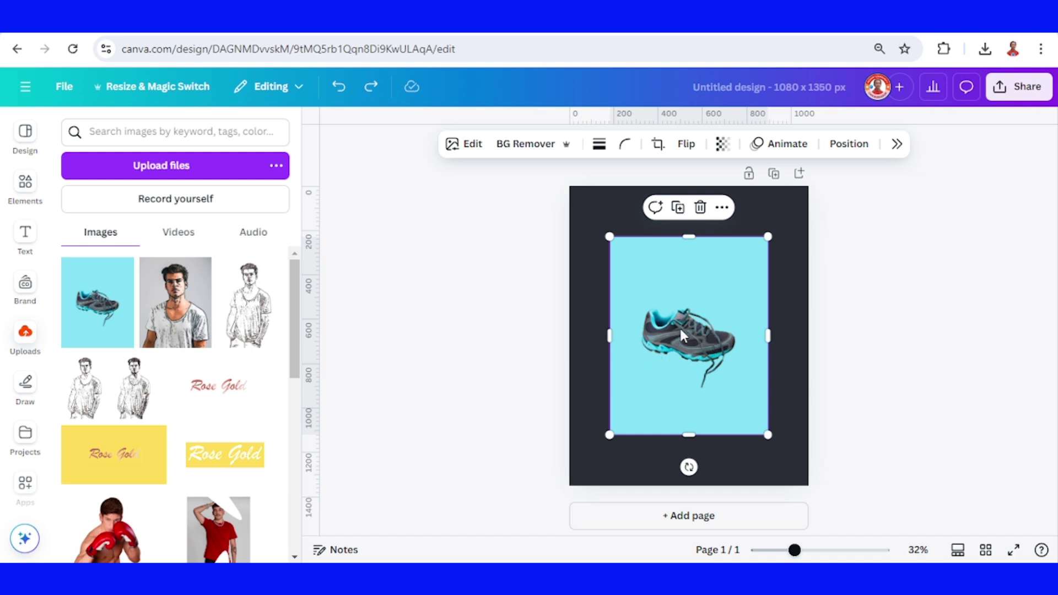
{"action": "left_click", "coordinate": [526, 145]}
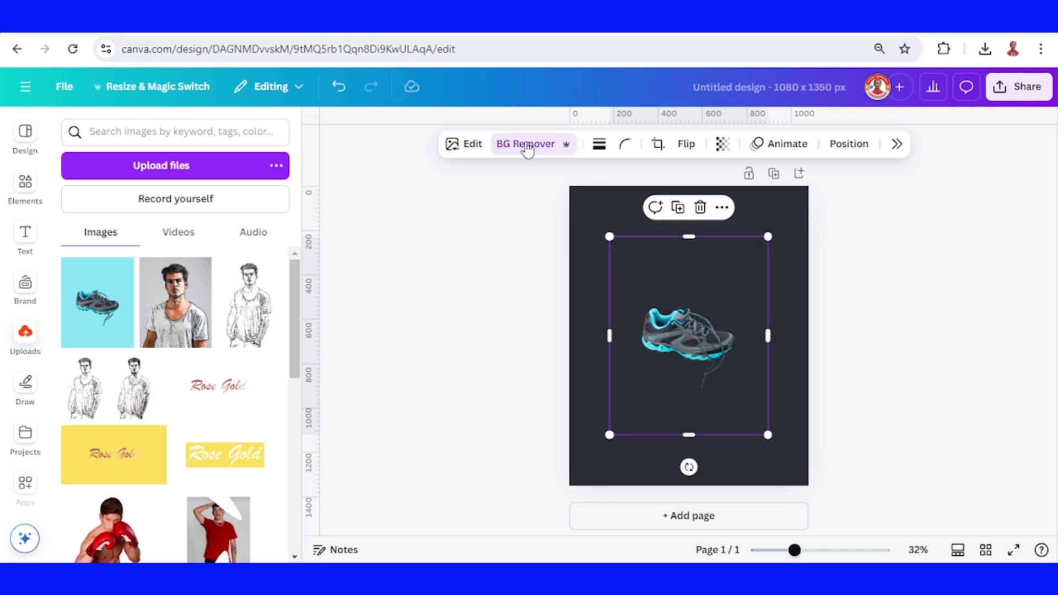
Step: Add the red light graphic from Elements and recolour it to the teal photo colour
{"action": "left_click", "coordinate": [25, 184]}
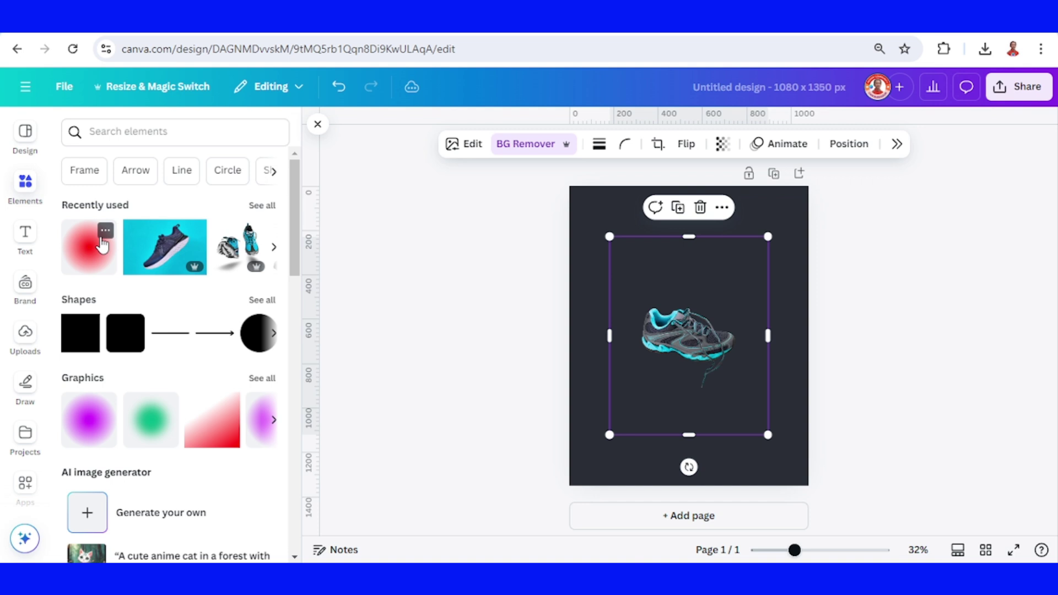
{"action": "left_click", "coordinate": [105, 231]}
{"action": "left_click", "coordinate": [96, 257]}
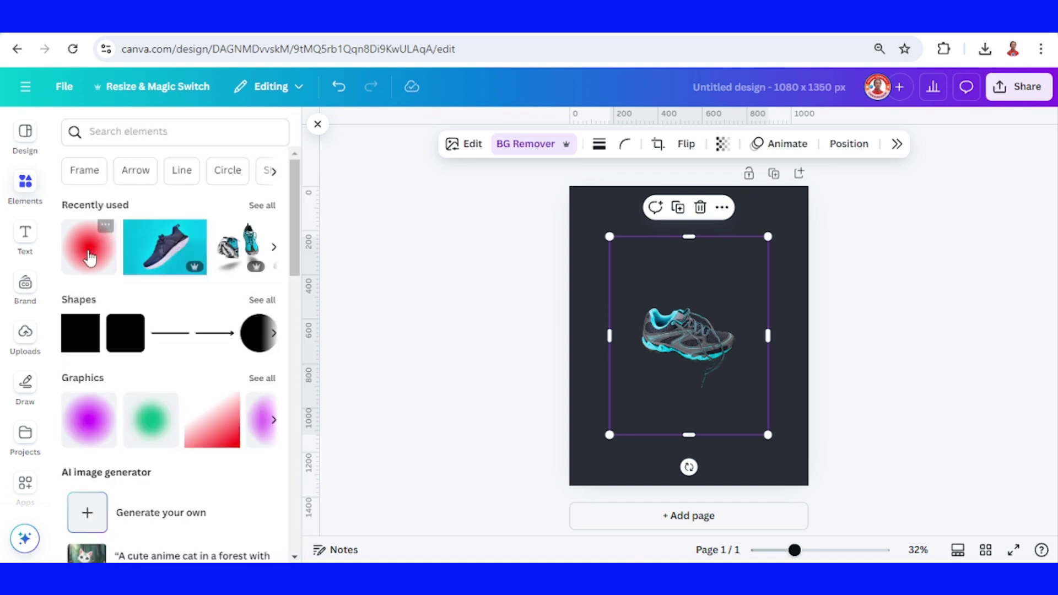
{"action": "left_click", "coordinate": [89, 255]}
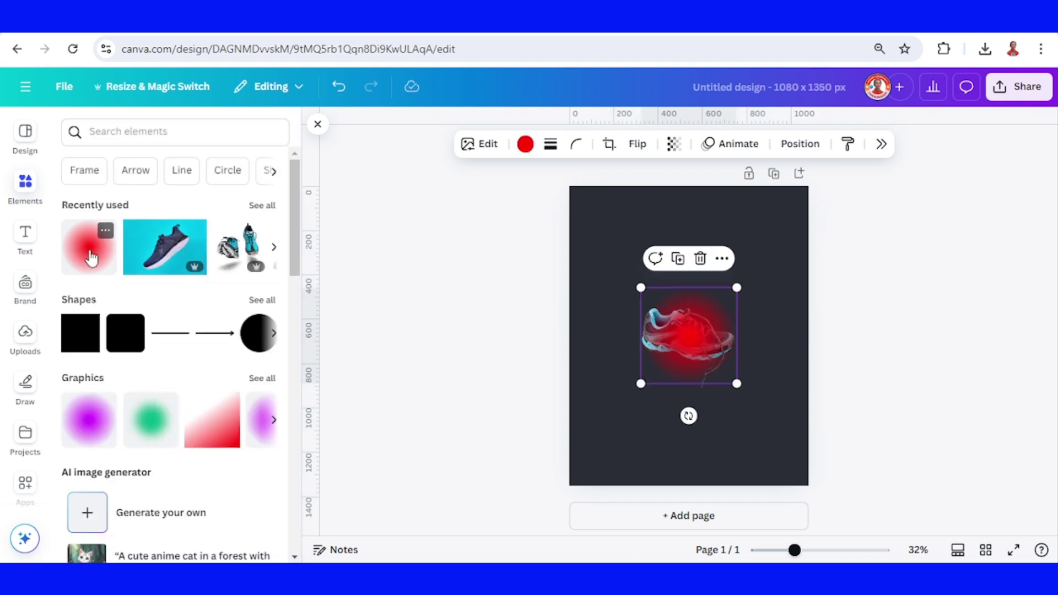
{"action": "left_click", "coordinate": [527, 145]}
{"action": "left_click_drag", "start_coordinate": [700, 353], "coordinate": [676, 280]}
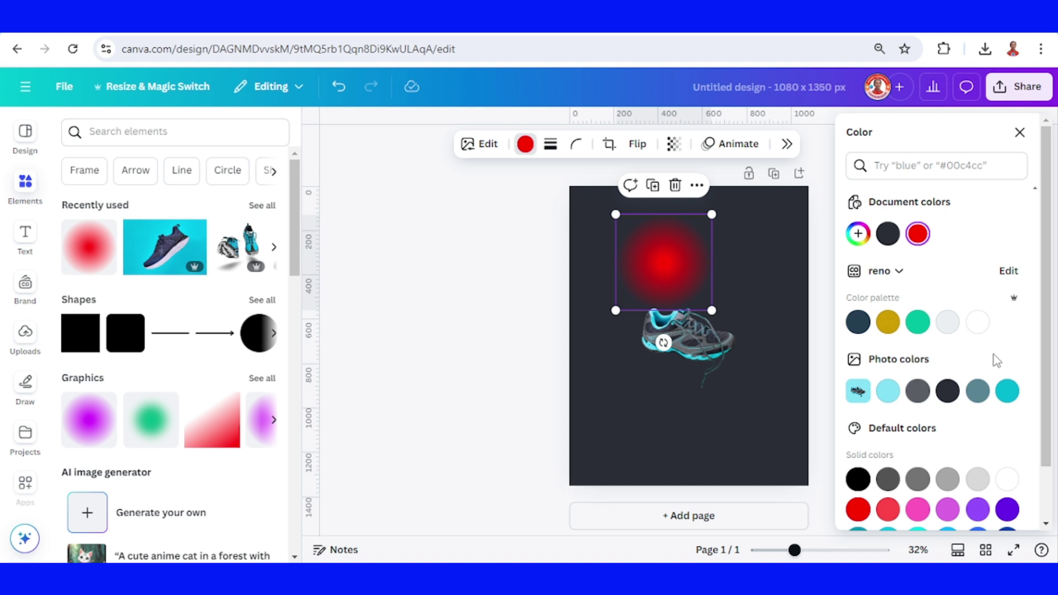
{"action": "left_click", "coordinate": [1008, 391]}
Step: Enlarge the teal glow, place it lower right, and put a duplicate at the upper left
{"action": "left_click_drag", "start_coordinate": [795, 550], "coordinate": [826, 551]}
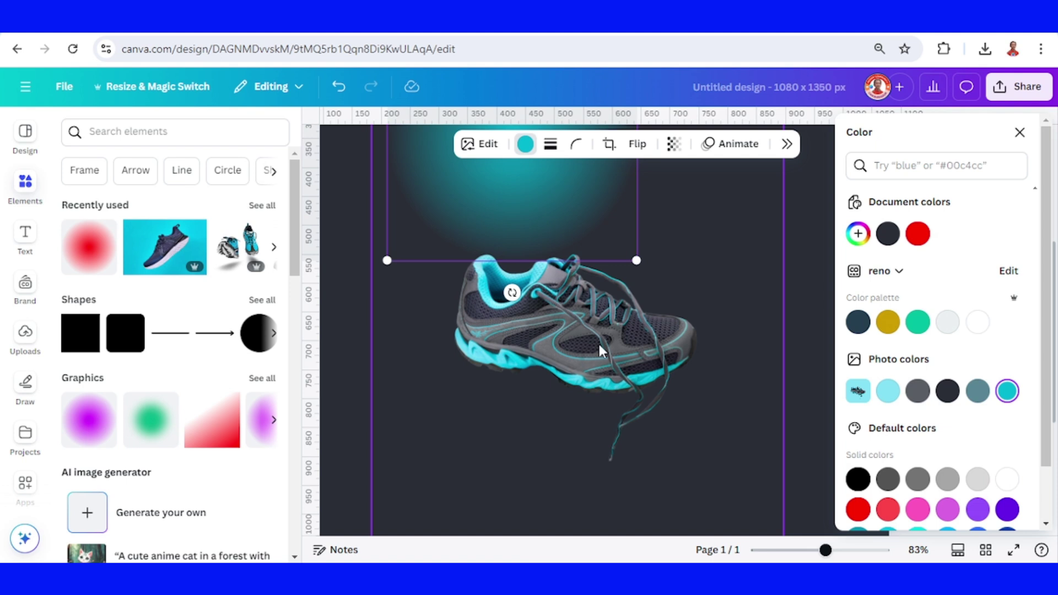
{"action": "left_click", "coordinate": [799, 550]}
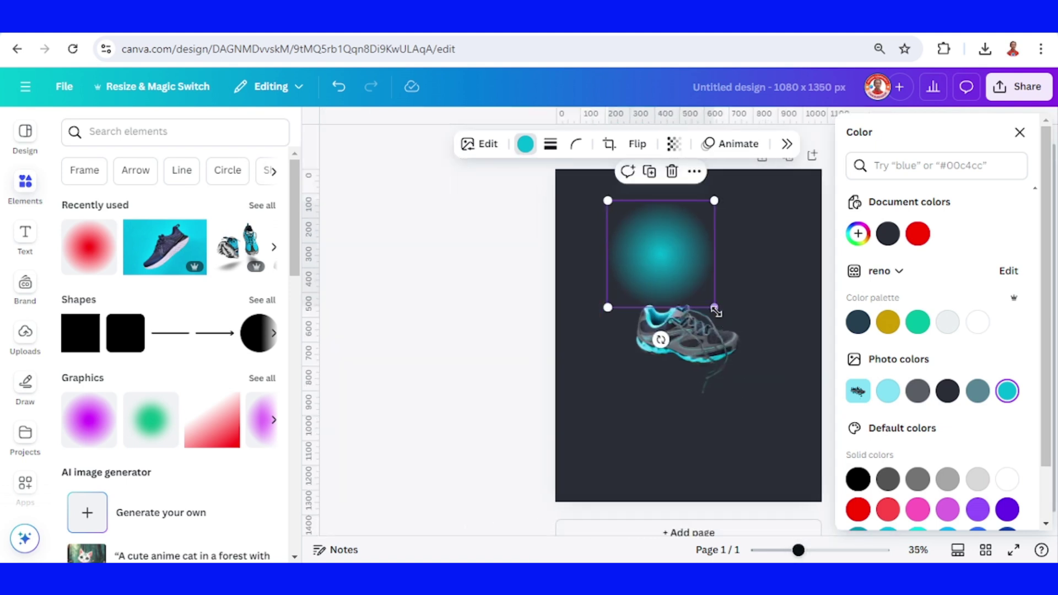
{"action": "left_click_drag", "start_coordinate": [710, 307], "coordinate": [828, 422]}
{"action": "left_click_drag", "start_coordinate": [740, 296], "coordinate": [820, 354]}
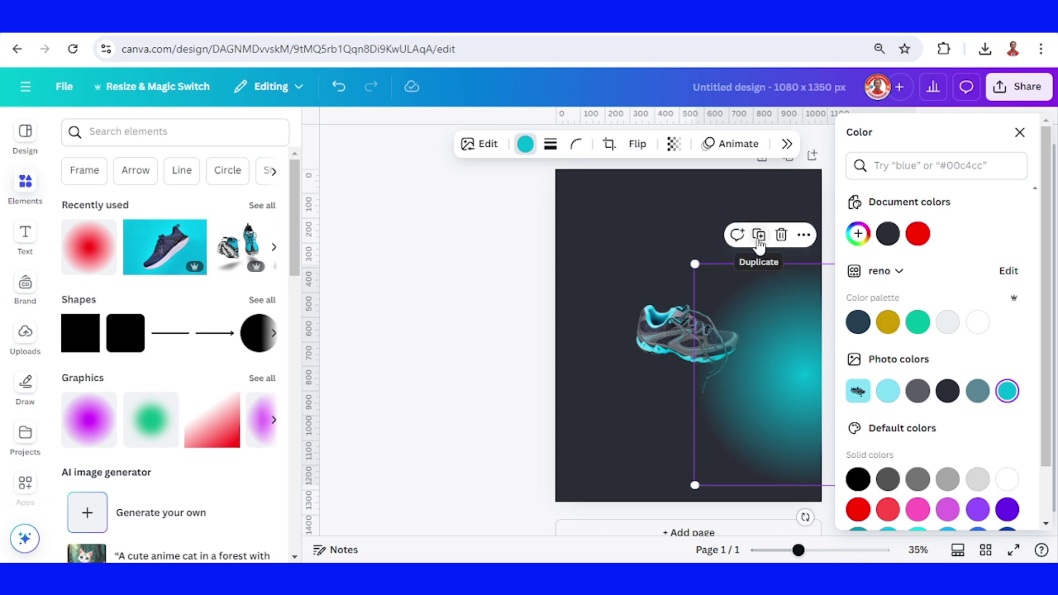
{"action": "left_click", "coordinate": [759, 235]}
{"action": "left_click_drag", "start_coordinate": [766, 309], "coordinate": [586, 291]}
{"action": "left_click", "coordinate": [761, 419]}
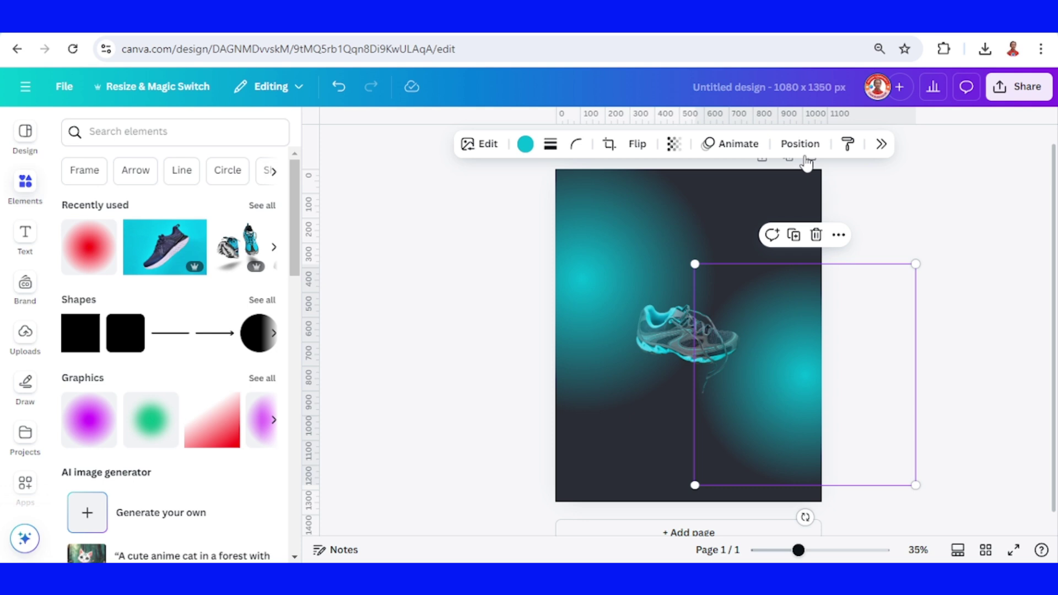
Step: Drag the shoe layer to the top of the Layers list, above both teal glows
{"action": "left_click", "coordinate": [721, 143]}
{"action": "left_click", "coordinate": [985, 168]}
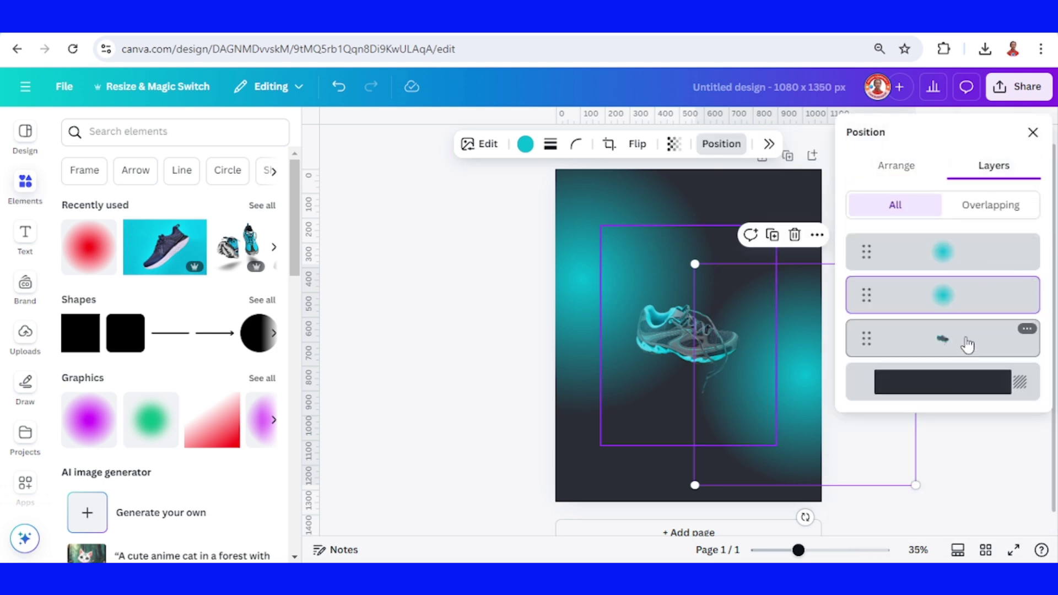
{"action": "left_click_drag", "start_coordinate": [968, 345], "coordinate": [957, 252]}
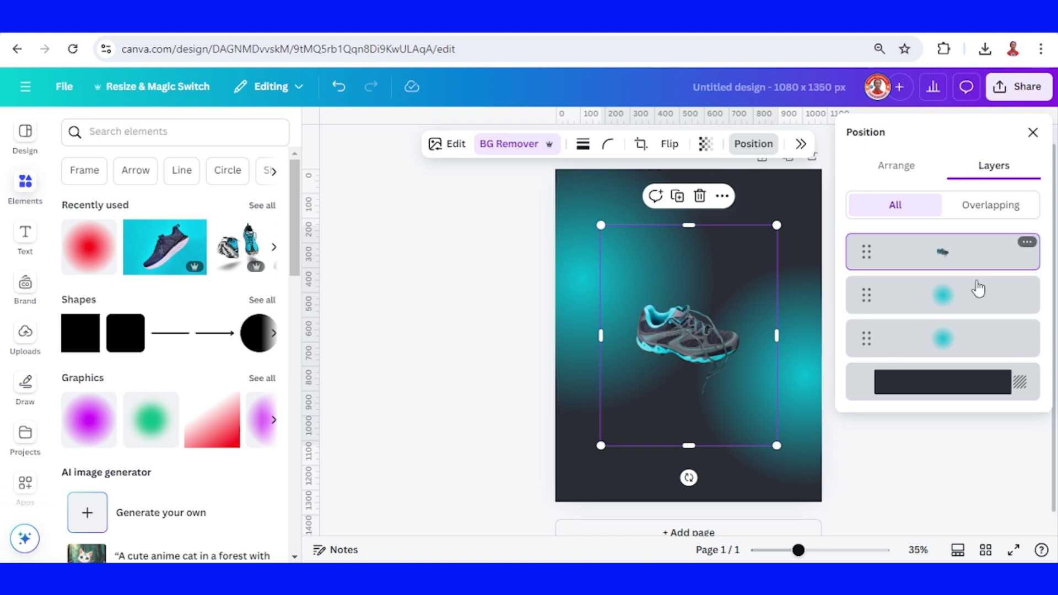
{"action": "left_click", "coordinate": [480, 287]}
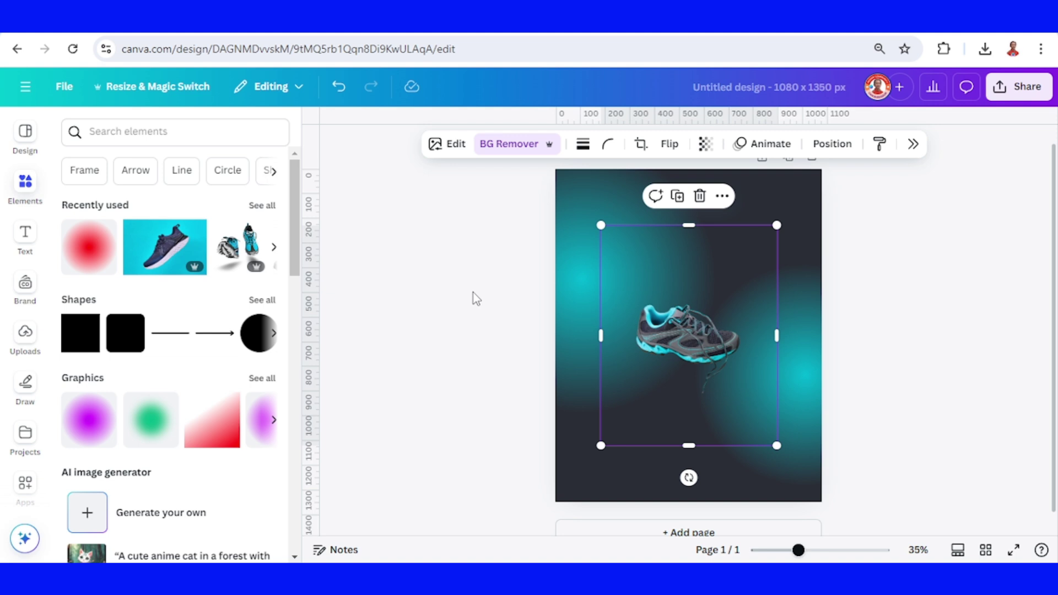
Step: Search apps for 'frame' and use Frame Maker to shape and add a triangular frame
{"action": "scroll", "coordinate": [22, 417], "scroll_direction": "down", "scroll_amount": 2}
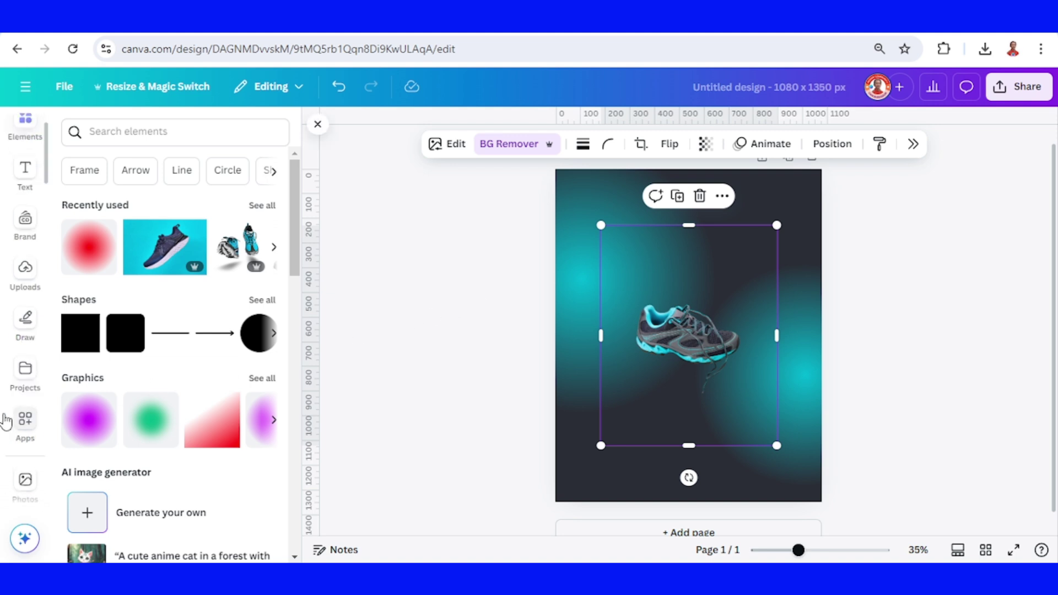
{"action": "left_click", "coordinate": [34, 411]}
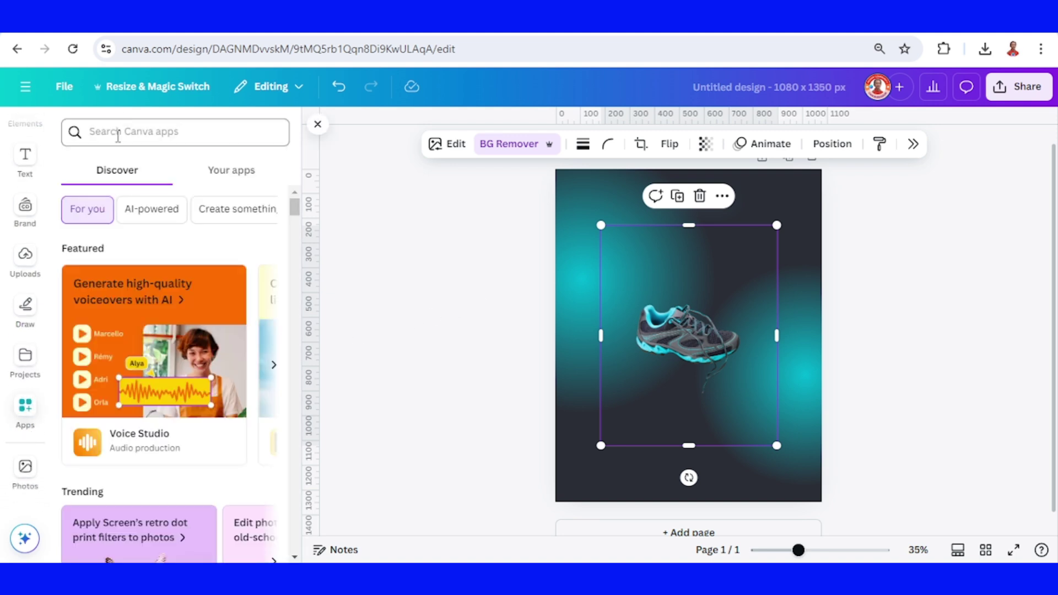
{"action": "left_click", "coordinate": [118, 135]}
{"action": "type", "text": "frame"}
{"action": "key", "text": "Return"}
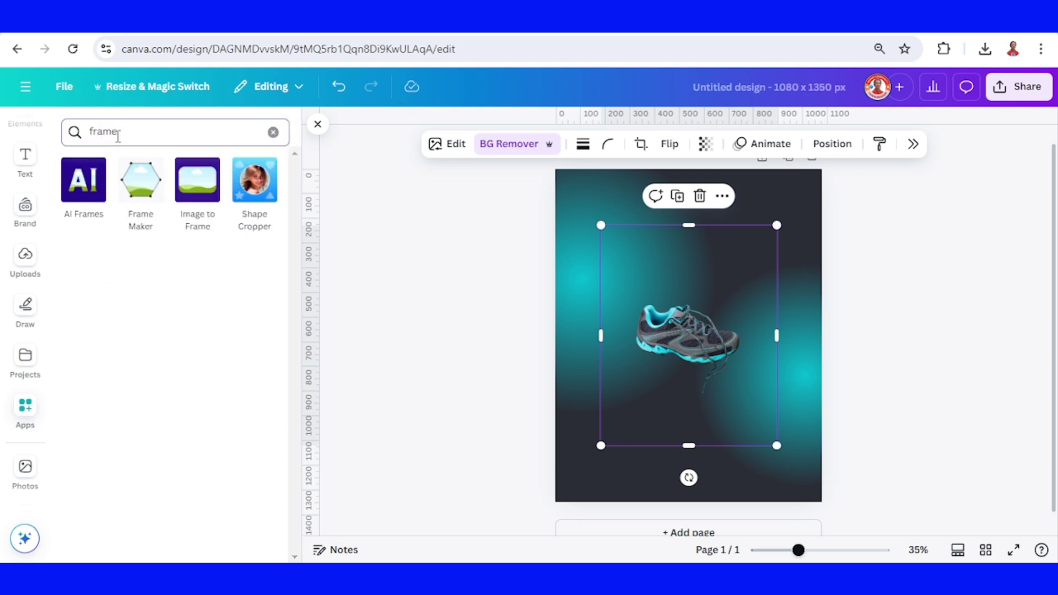
{"action": "left_click", "coordinate": [148, 194]}
{"action": "left_click_drag", "start_coordinate": [264, 397], "coordinate": [266, 243]}
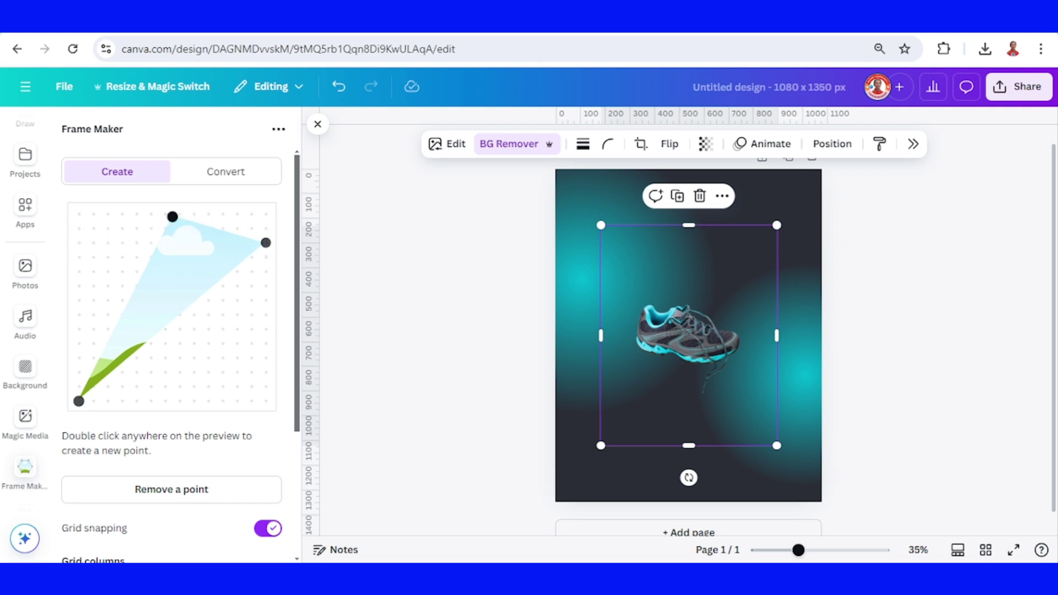
{"action": "left_click_drag", "start_coordinate": [172, 217], "coordinate": [180, 228]}
{"action": "scroll", "coordinate": [198, 513], "scroll_direction": "down", "scroll_amount": 4}
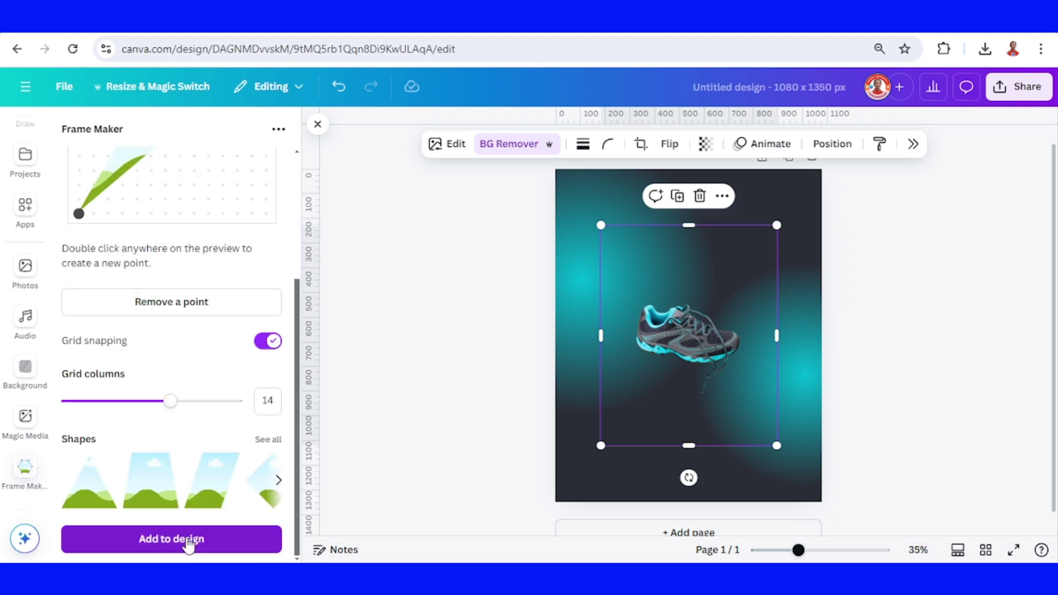
{"action": "left_click", "coordinate": [190, 540]}
Step: Enlarge the first triangle frame at the top-right corner, then reshape and add a second triangle
{"action": "left_click_drag", "start_coordinate": [685, 333], "coordinate": [787, 205]}
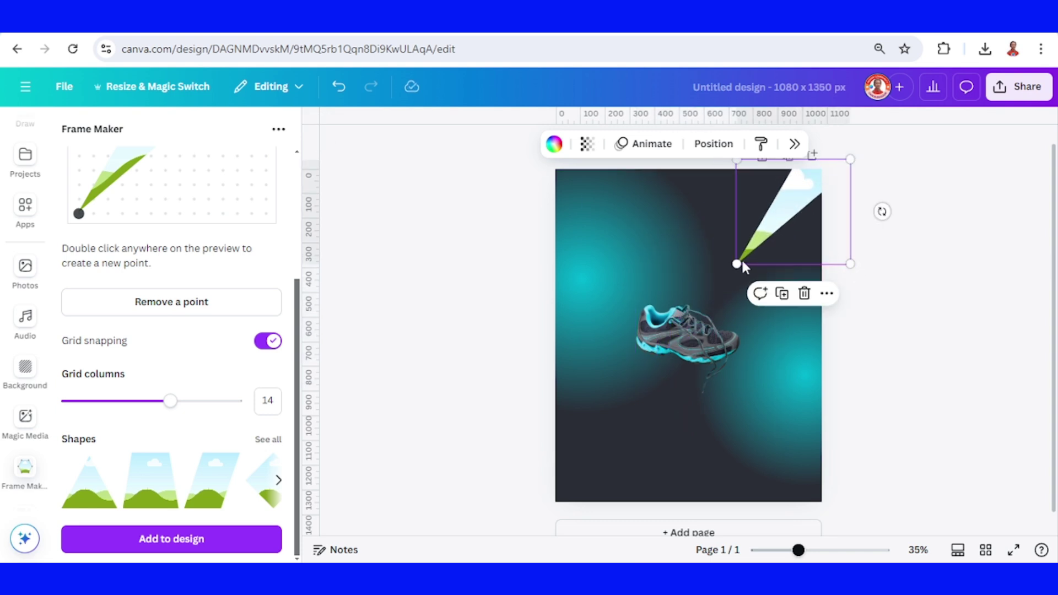
{"action": "left_click_drag", "start_coordinate": [738, 258], "coordinate": [715, 283]}
{"action": "scroll", "coordinate": [182, 309], "scroll_direction": "up", "scroll_amount": 3}
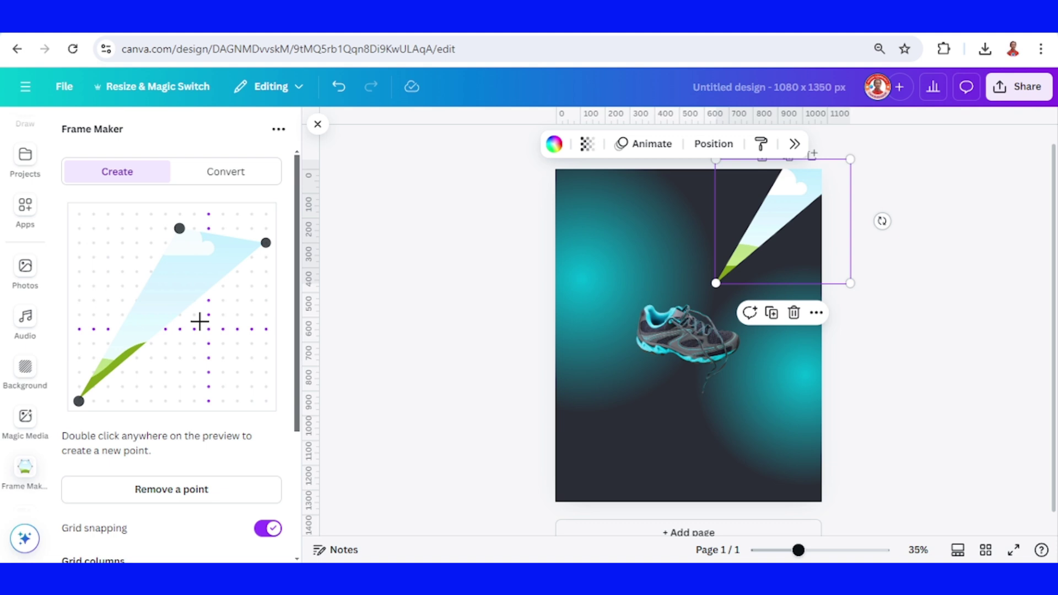
{"action": "left_click_drag", "start_coordinate": [180, 230], "coordinate": [151, 243]}
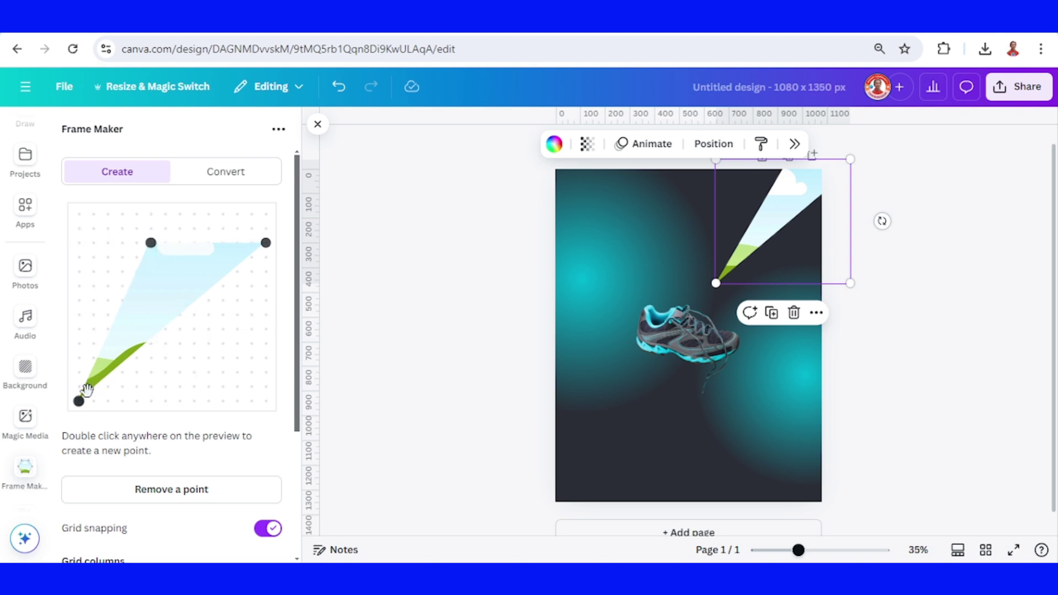
{"action": "left_click_drag", "start_coordinate": [80, 399], "coordinate": [151, 401]}
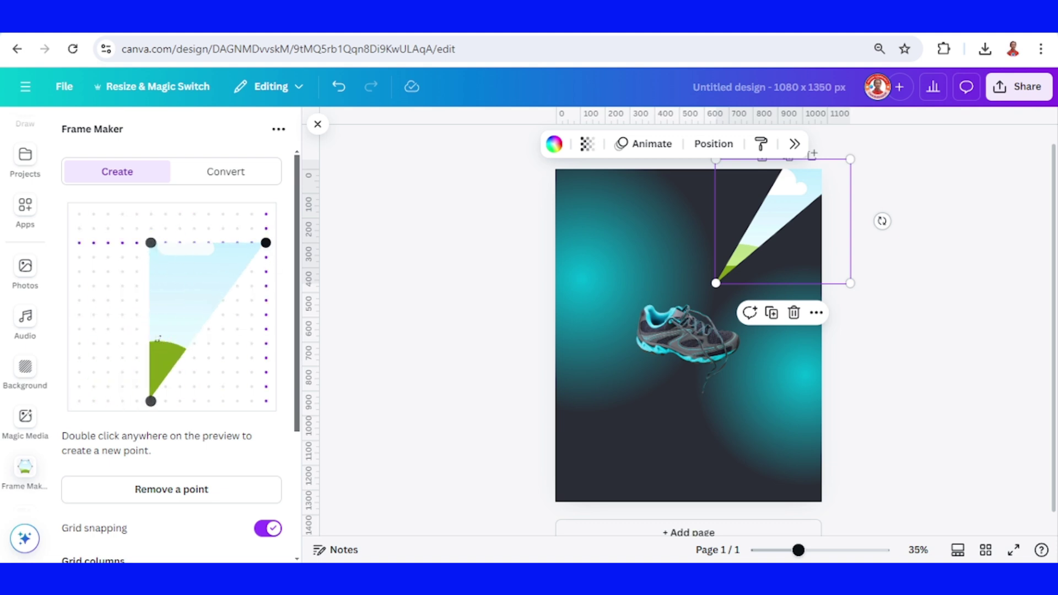
{"action": "left_click_drag", "start_coordinate": [266, 243], "coordinate": [207, 269]}
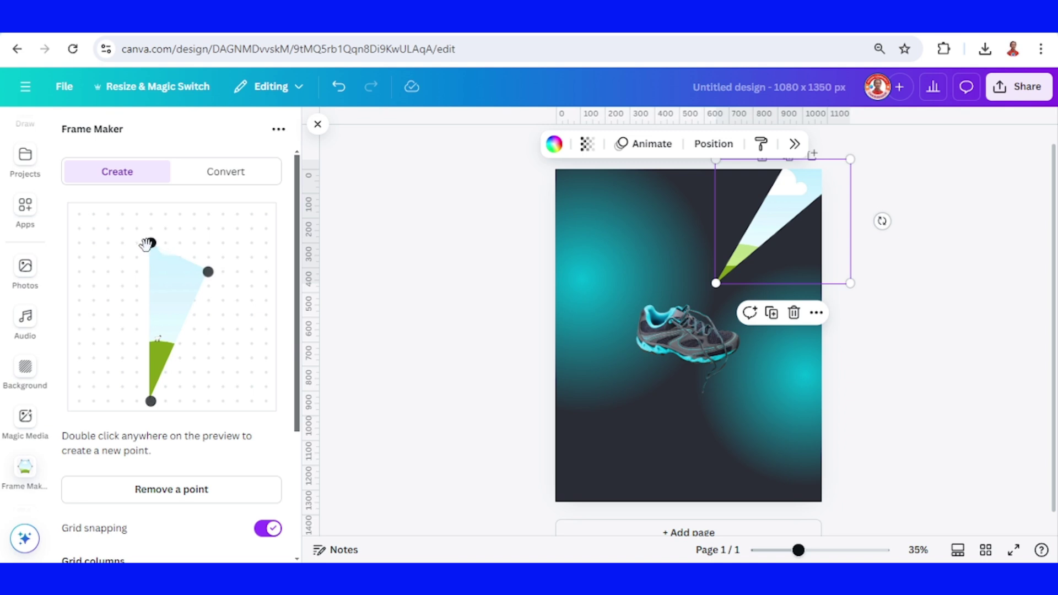
{"action": "left_click_drag", "start_coordinate": [151, 243], "coordinate": [151, 214]}
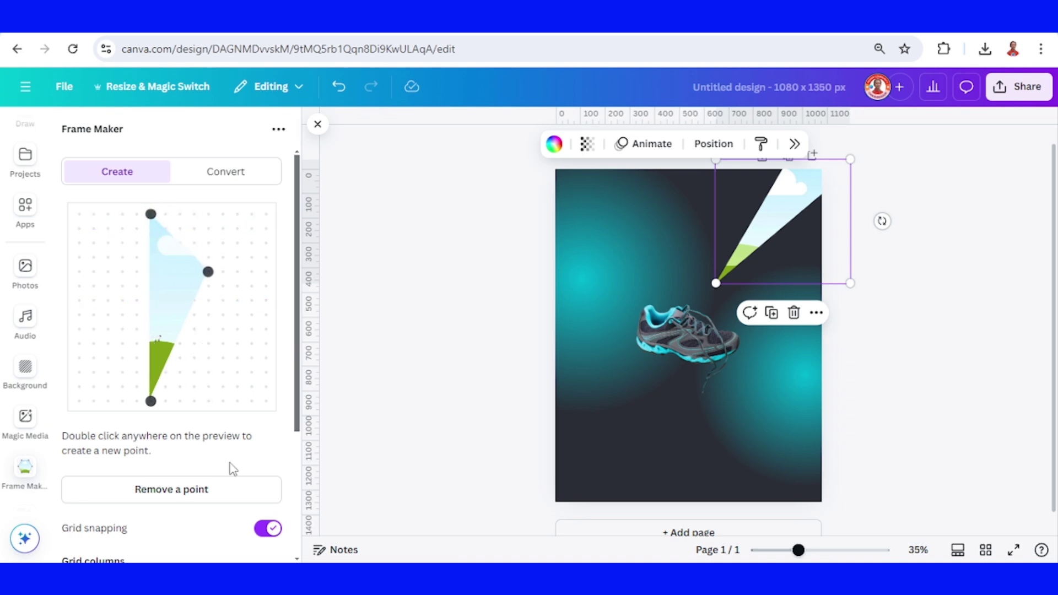
{"action": "scroll", "coordinate": [209, 460], "scroll_direction": "down", "scroll_amount": 3}
{"action": "left_click", "coordinate": [189, 541]}
Step: Place the second triangle top-right, then add a third rotated about 26° near the top-right
{"action": "scroll", "coordinate": [640, 390], "scroll_direction": "up", "scroll_amount": 1}
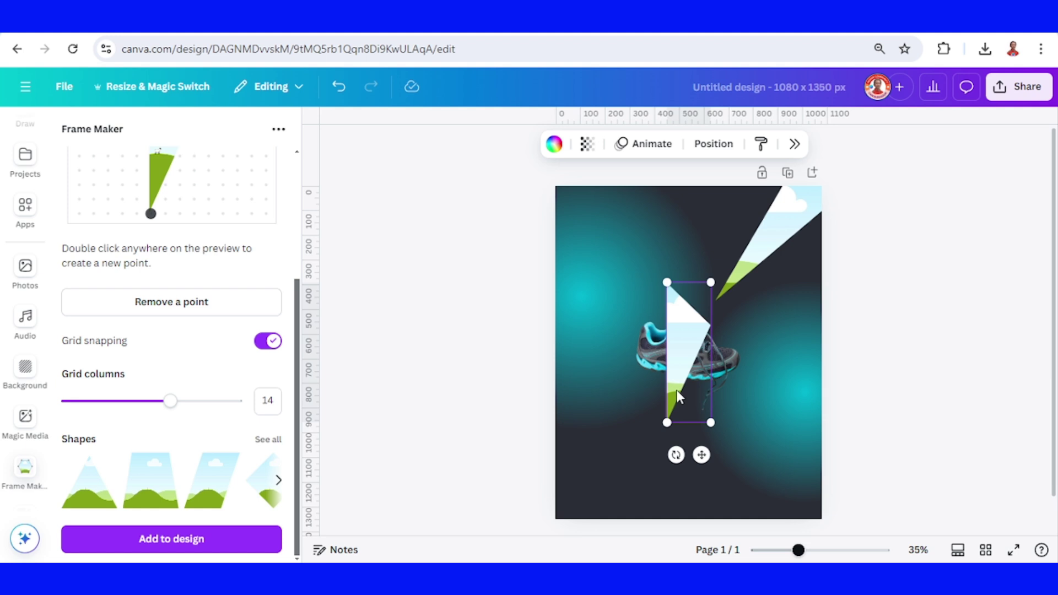
{"action": "left_click_drag", "start_coordinate": [686, 353], "coordinate": [706, 217]}
{"action": "left_click_drag", "start_coordinate": [208, 272], "coordinate": [237, 372]}
{"action": "left_click_drag", "start_coordinate": [151, 214], "coordinate": [208, 329]}
{"action": "scroll", "coordinate": [213, 353], "scroll_direction": "down", "scroll_amount": 3}
{"action": "left_click", "coordinate": [171, 539]}
{"action": "left_click_drag", "start_coordinate": [716, 352], "coordinate": [825, 312]}
{"action": "left_click_drag", "start_coordinate": [784, 362], "coordinate": [806, 363]}
{"action": "left_click_drag", "start_coordinate": [807, 301], "coordinate": [794, 290]}
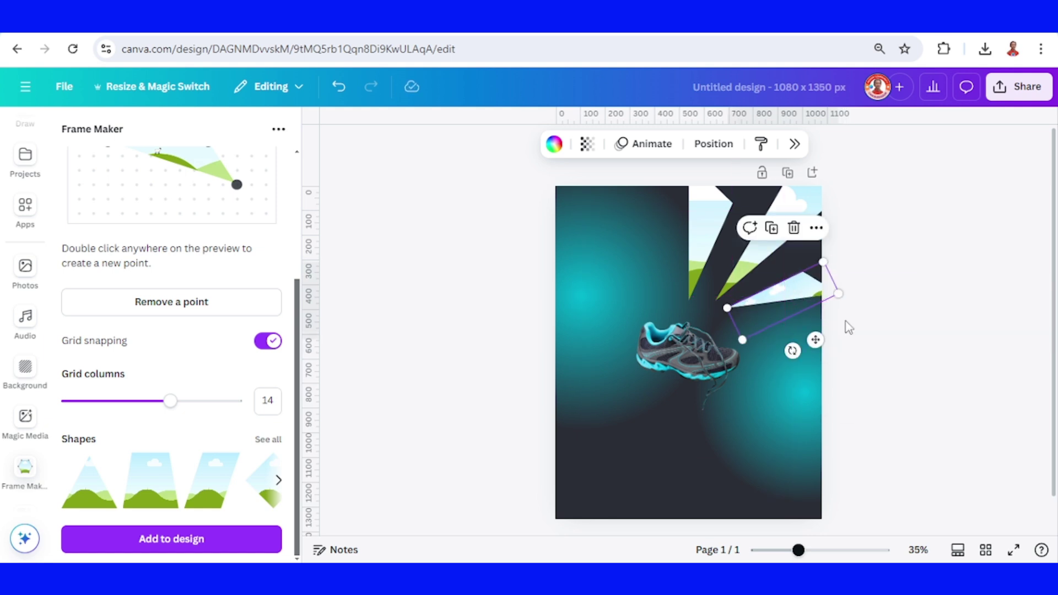
Step: Start a four-sided shard frame from the hill shape and slant its corner points
{"action": "left_click", "coordinate": [161, 486]}
{"action": "scroll", "coordinate": [174, 452], "scroll_direction": "up", "scroll_amount": 3}
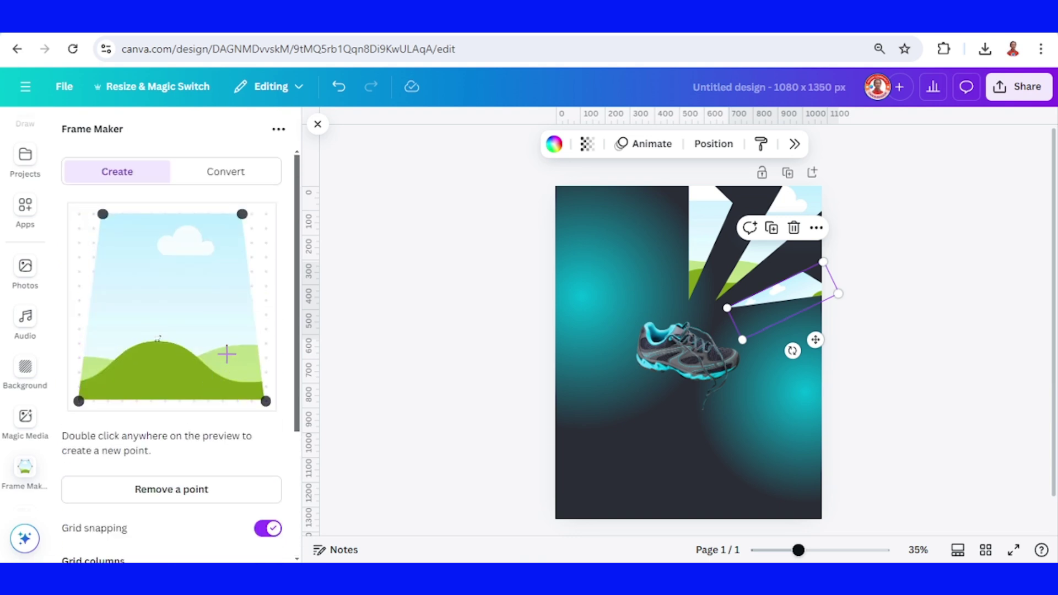
{"action": "left_click_drag", "start_coordinate": [266, 402], "coordinate": [266, 358]}
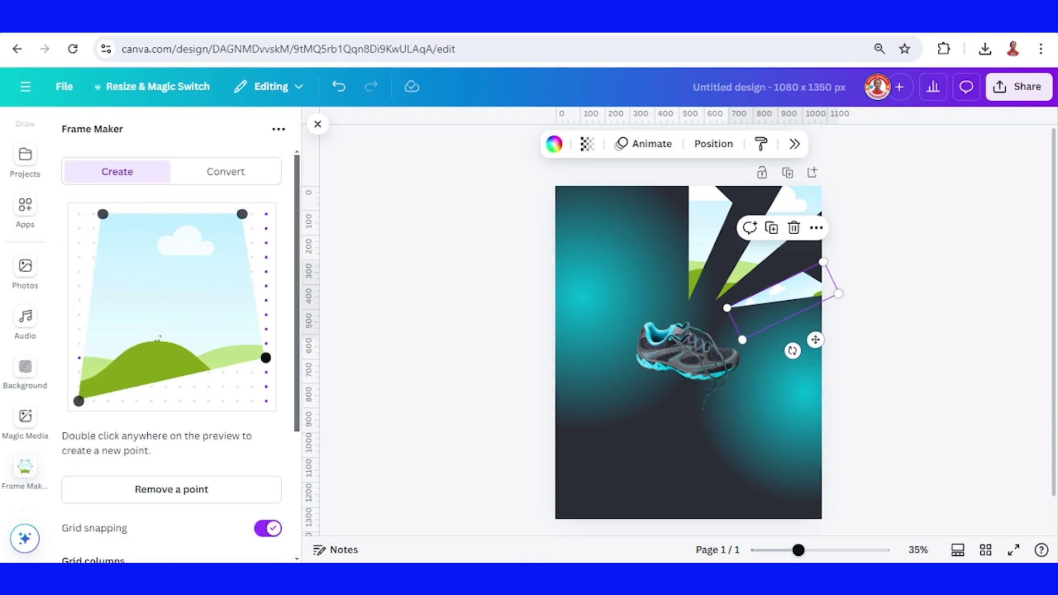
{"action": "left_click_drag", "start_coordinate": [79, 401], "coordinate": [78, 315]}
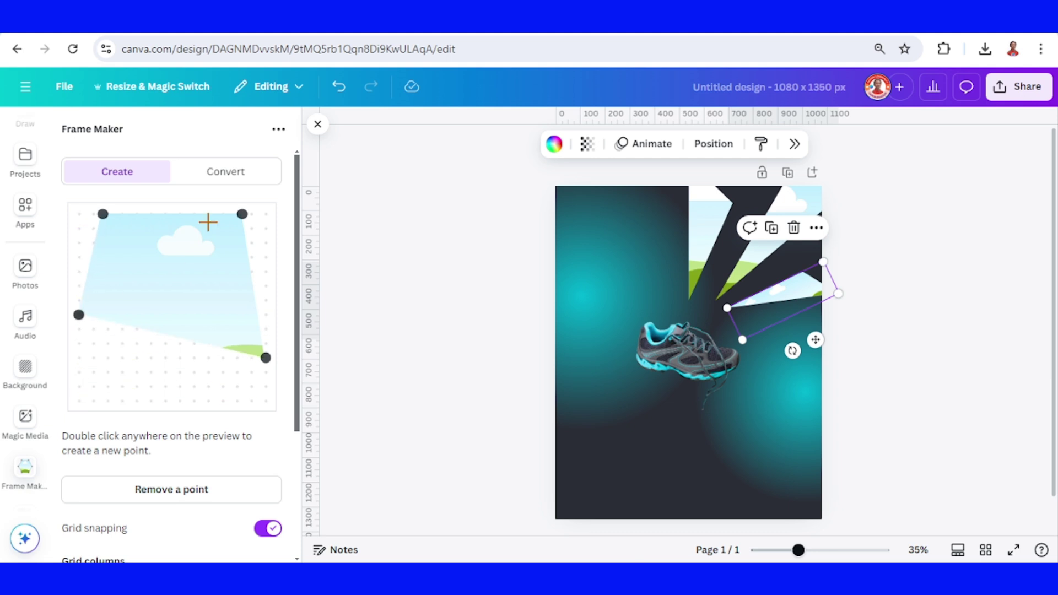
{"action": "left_click_drag", "start_coordinate": [239, 219], "coordinate": [195, 243]}
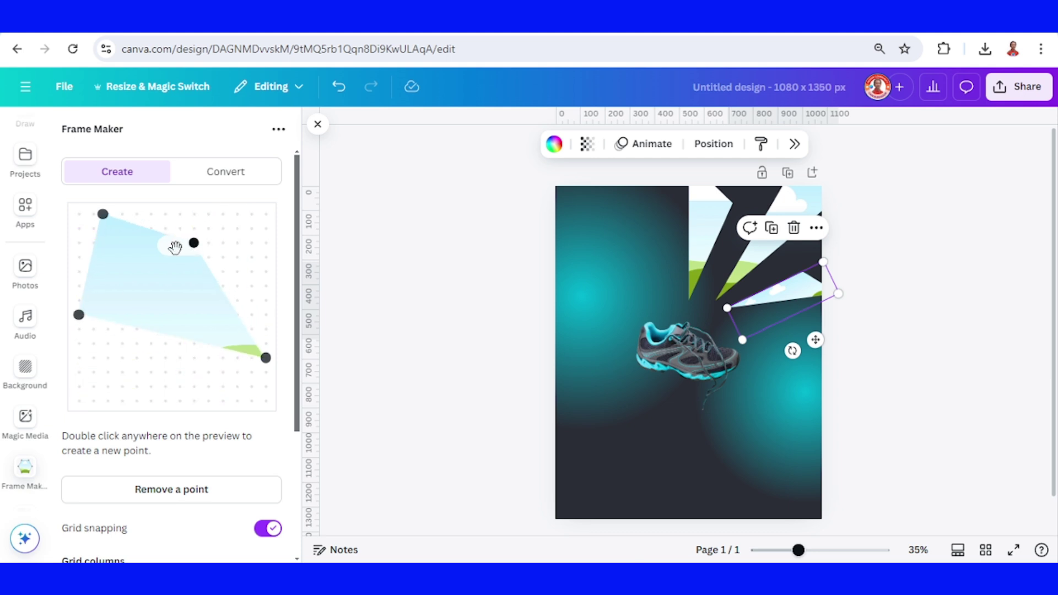
{"action": "left_click_drag", "start_coordinate": [79, 315], "coordinate": [80, 345]}
{"action": "scroll", "coordinate": [157, 459], "scroll_direction": "down", "scroll_amount": 5}
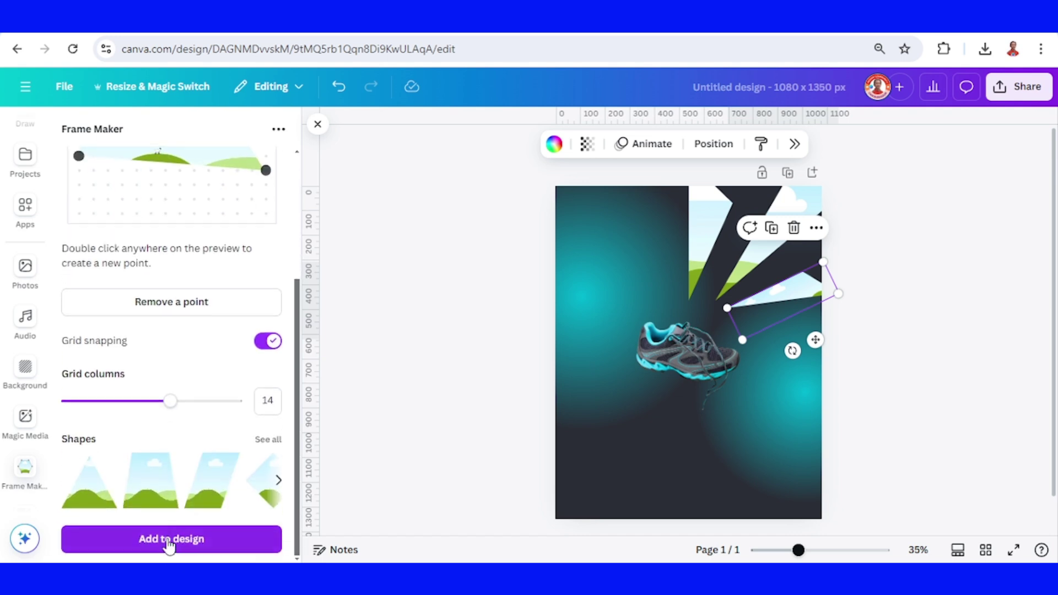
Step: Add the shard frame at the top-left, rotated about 24° and enlarged
{"action": "left_click", "coordinate": [184, 543]}
{"action": "left_click_drag", "start_coordinate": [669, 368], "coordinate": [563, 245]}
{"action": "left_click_drag", "start_coordinate": [578, 306], "coordinate": [551, 306]}
{"action": "mouse_move", "coordinate": [615, 294]}
{"action": "left_mouse_down"}
{"action": "mouse_move", "coordinate": [621, 305]}
{"action": "mouse_move", "coordinate": [611, 273]}
{"action": "left_mouse_up"}
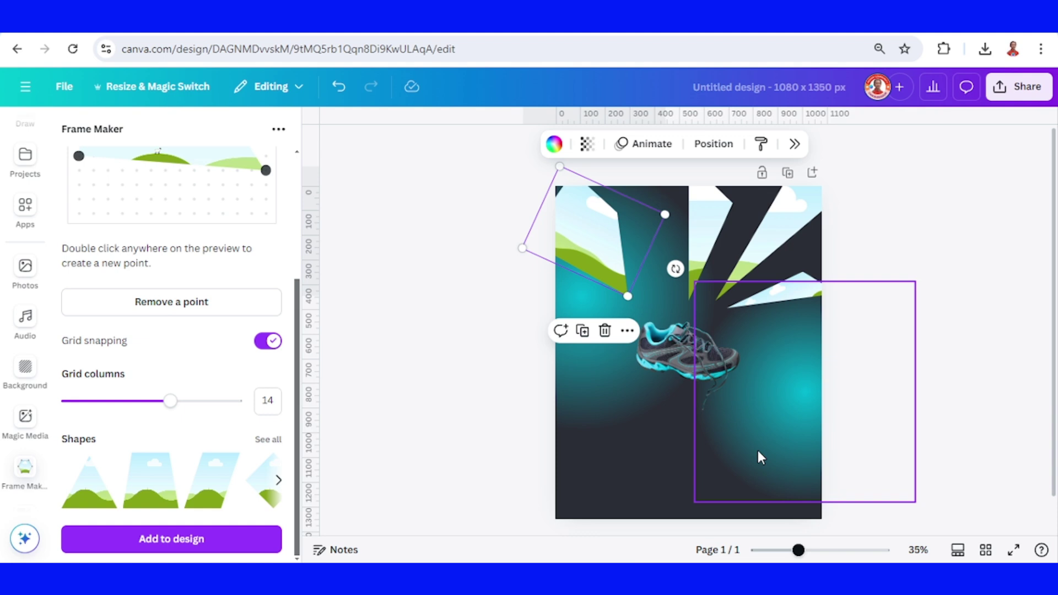
Step: Reshape a pentagon frame and add it, rotated, at the poster's lower-left
{"action": "left_click", "coordinate": [268, 440]}
{"action": "left_click", "coordinate": [172, 279]}
{"action": "left_click_drag", "start_coordinate": [268, 210], "coordinate": [208, 283]}
{"action": "left_click_drag", "start_coordinate": [78, 208], "coordinate": [165, 298]}
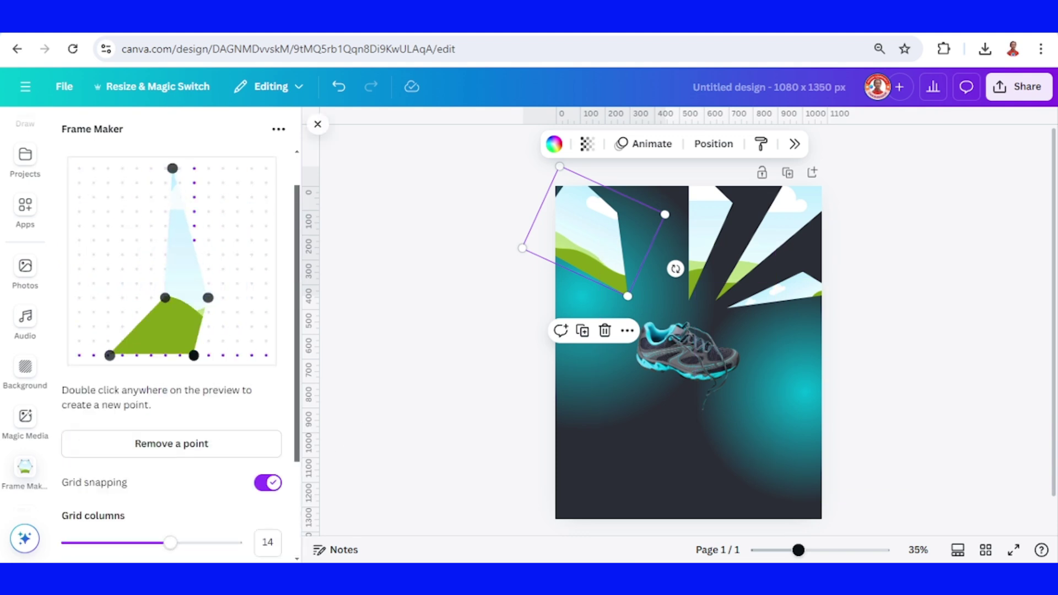
{"action": "left_click", "coordinate": [172, 539]}
{"action": "left_click_drag", "start_coordinate": [688, 352], "coordinate": [582, 455]}
{"action": "left_click_drag", "start_coordinate": [650, 456], "coordinate": [643, 489]}
Step: Shrink the frame beside the shoe and shift the left parallelogram frame slightly left
{"action": "scroll", "coordinate": [171, 353], "scroll_direction": "up", "scroll_amount": 4}
{"action": "left_click_drag", "start_coordinate": [165, 344], "coordinate": [136, 272]}
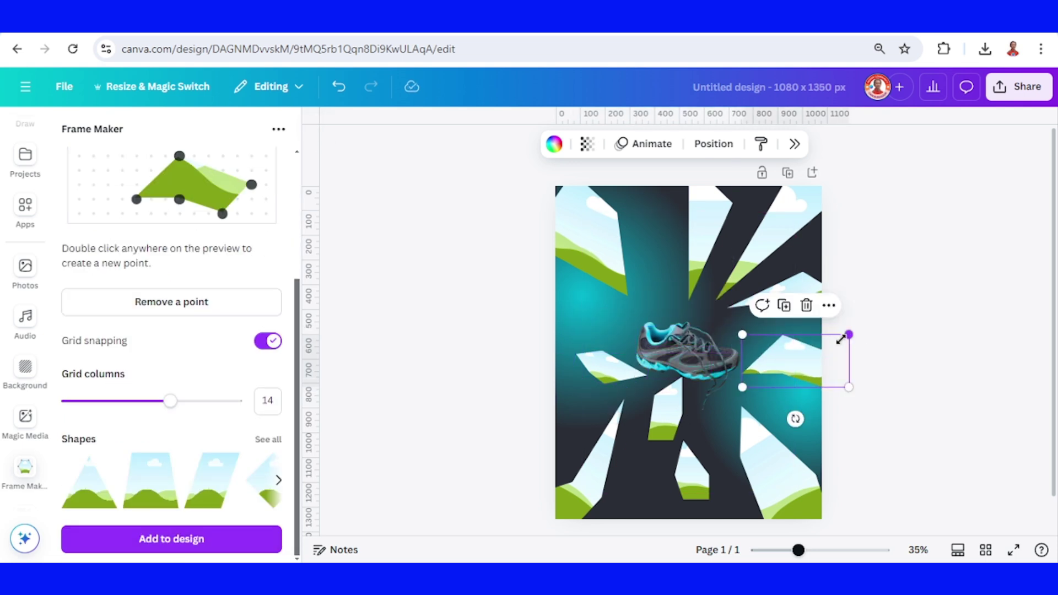
{"action": "left_click_drag", "start_coordinate": [842, 339], "coordinate": [821, 346]}
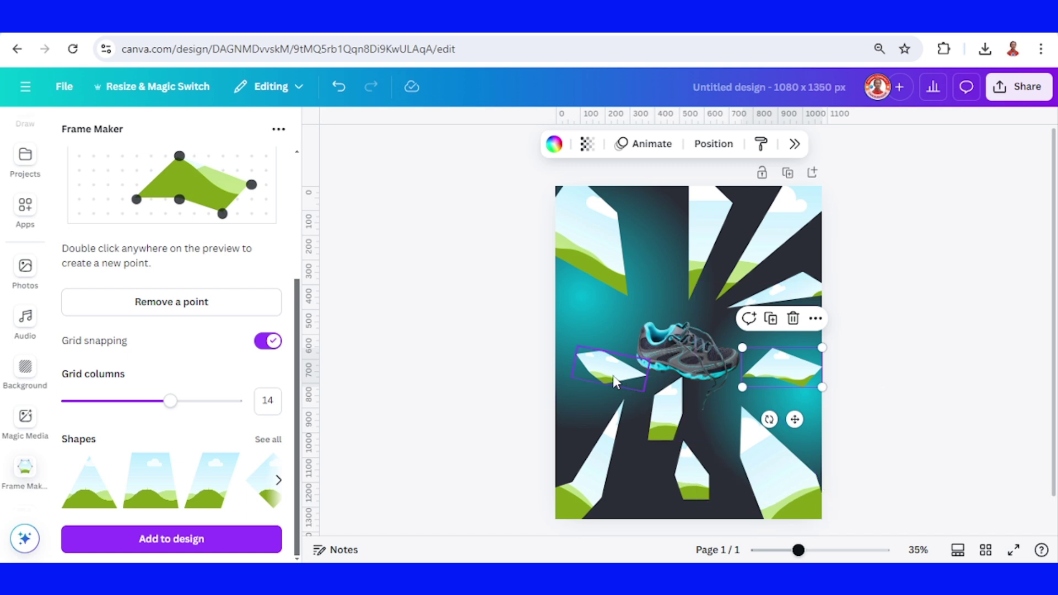
{"action": "left_click_drag", "start_coordinate": [612, 374], "coordinate": [596, 373]}
{"action": "left_click", "coordinate": [658, 419]}
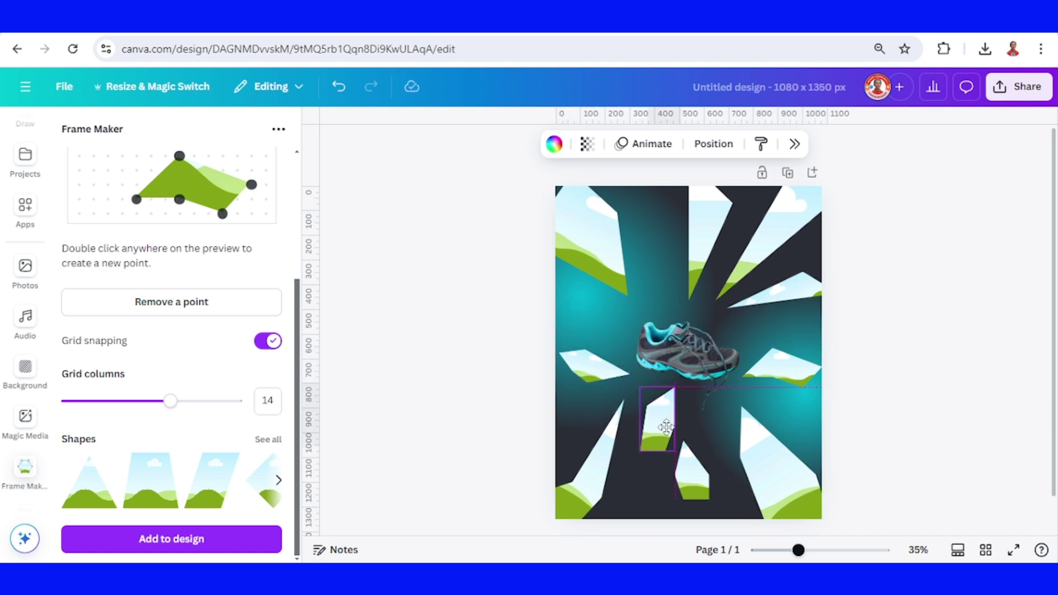
Step: Enlarge the central shoe, then trim its bottom edge and narrow it from the left
{"action": "left_click", "coordinate": [737, 359]}
{"action": "left_click_drag", "start_coordinate": [777, 462], "coordinate": [876, 562]}
{"action": "left_click_drag", "start_coordinate": [784, 410], "coordinate": [744, 368]}
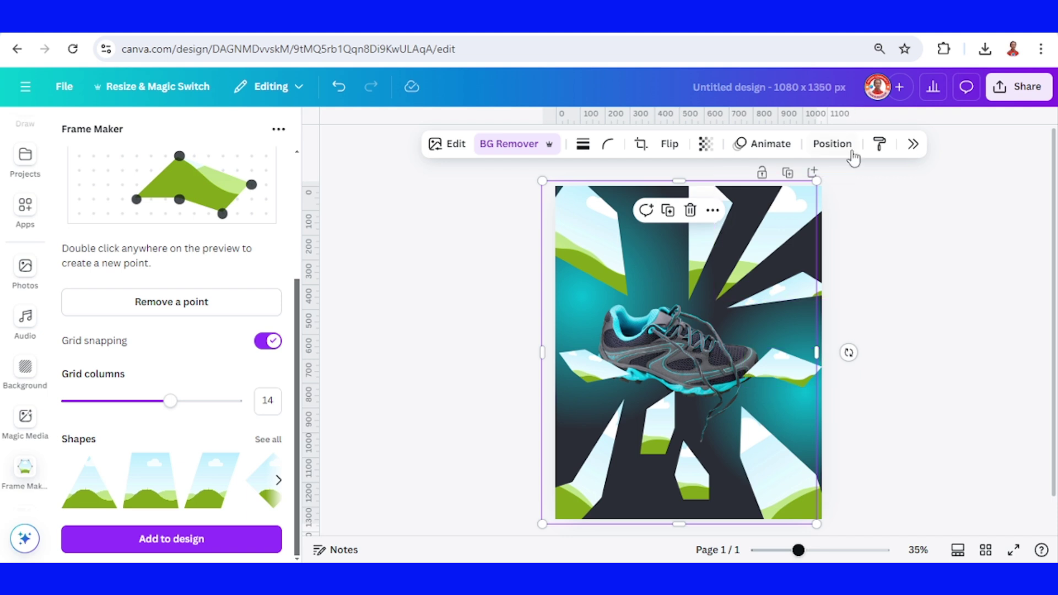
{"action": "left_click", "coordinate": [832, 145]}
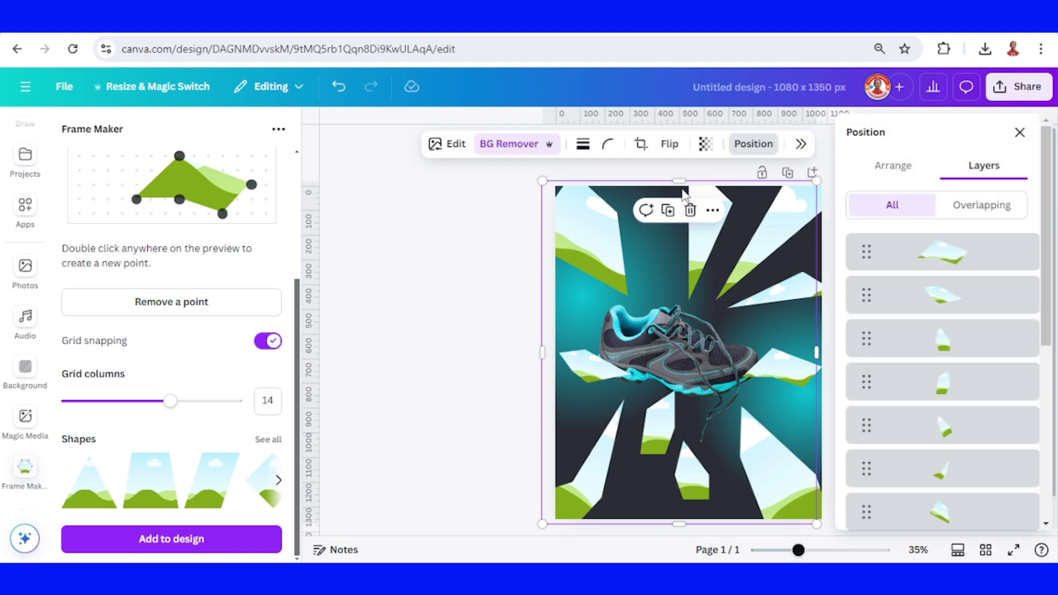
{"action": "left_click_drag", "start_coordinate": [673, 186], "coordinate": [711, 293]}
{"action": "scroll", "coordinate": [697, 307], "scroll_direction": "down", "scroll_amount": 1}
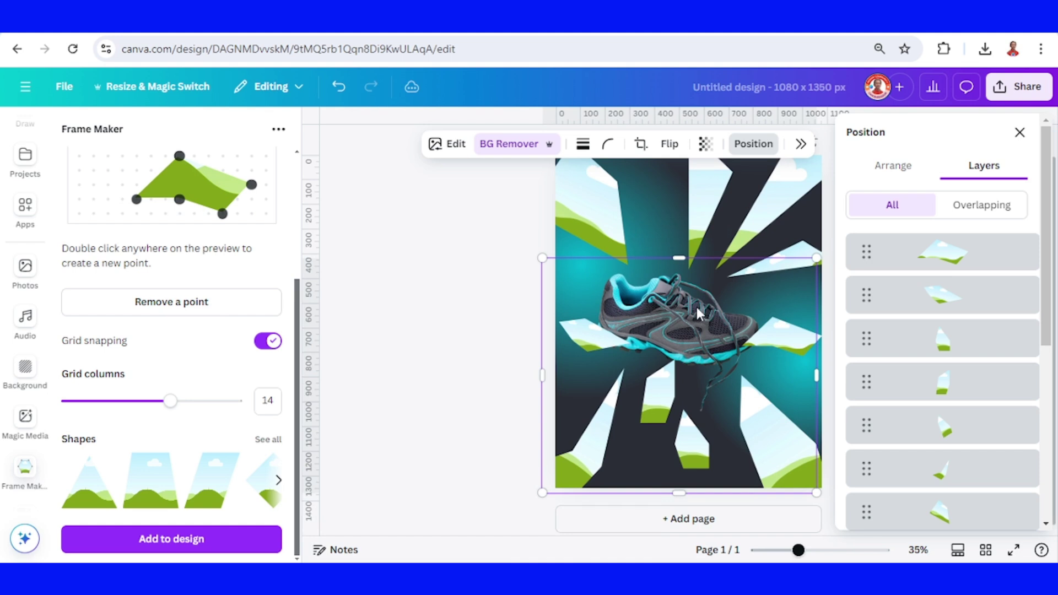
{"action": "left_click_drag", "start_coordinate": [679, 490], "coordinate": [680, 421]}
{"action": "left_click_drag", "start_coordinate": [540, 328], "coordinate": [584, 337]}
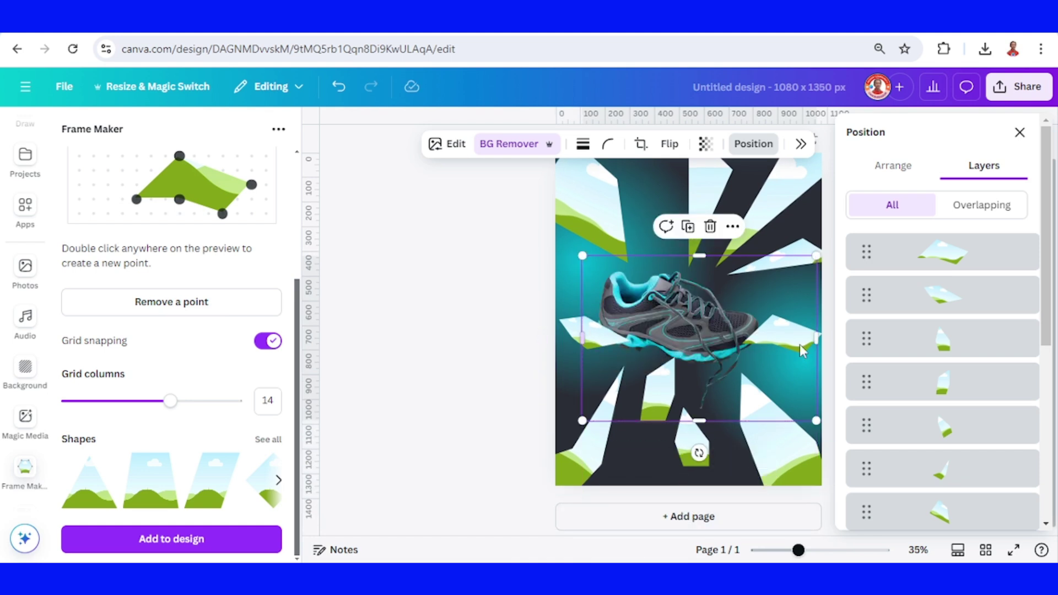
{"action": "left_click_drag", "start_coordinate": [816, 337], "coordinate": [783, 337]}
{"action": "scroll", "coordinate": [937, 397], "scroll_direction": "down", "scroll_amount": 6}
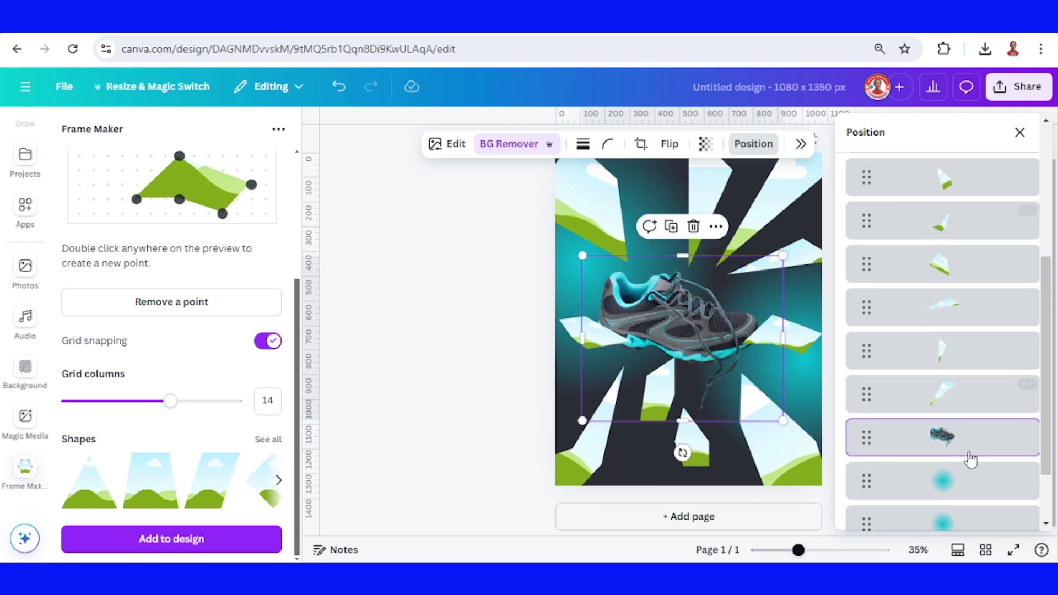
Step: Bring the shoe layer to the top, then adjust the right, lower and left frames
{"action": "left_click_drag", "start_coordinate": [976, 374], "coordinate": [949, 283]}
{"action": "left_click", "coordinate": [802, 339]}
{"action": "left_click_drag", "start_coordinate": [802, 338], "coordinate": [815, 342]}
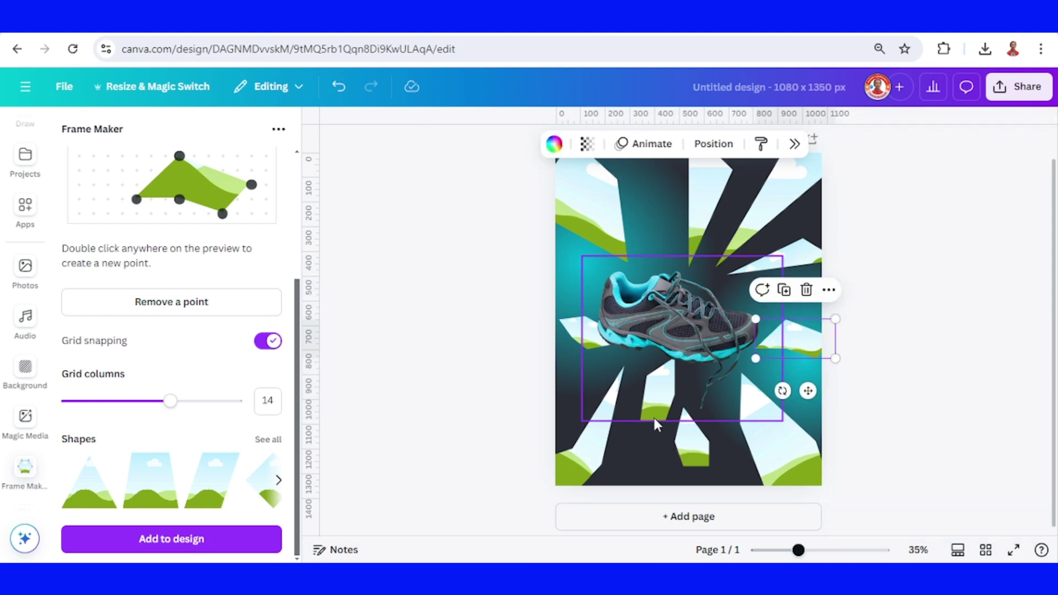
{"action": "left_click", "coordinate": [656, 413]}
{"action": "left_click", "coordinate": [657, 417]}
{"action": "left_click_drag", "start_coordinate": [674, 359], "coordinate": [665, 376]}
{"action": "left_click_drag", "start_coordinate": [568, 334], "coordinate": [556, 327]}
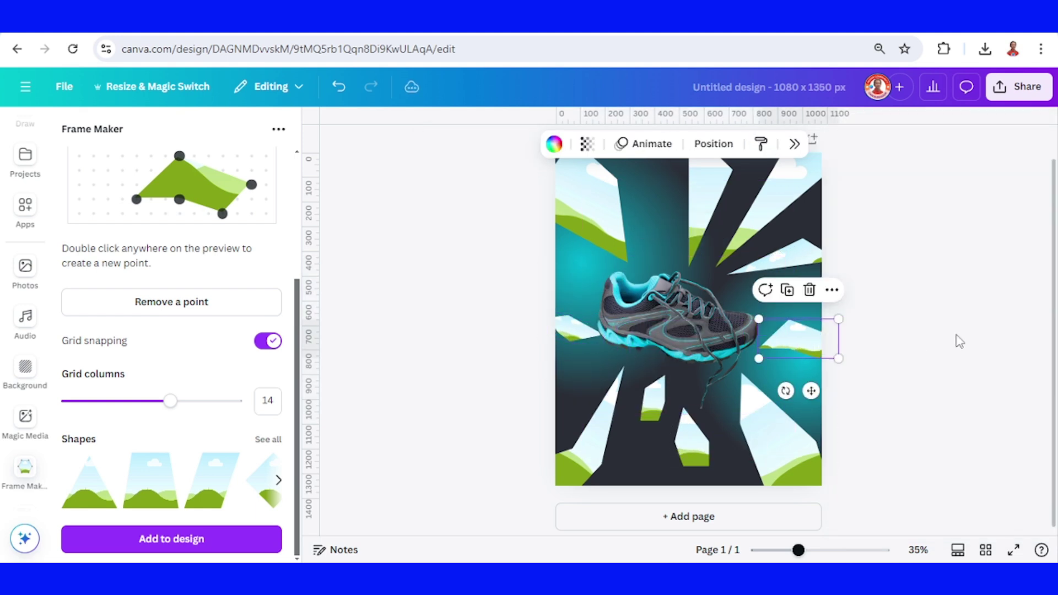
{"action": "left_click", "coordinate": [910, 361]}
{"action": "left_click", "coordinate": [763, 169]}
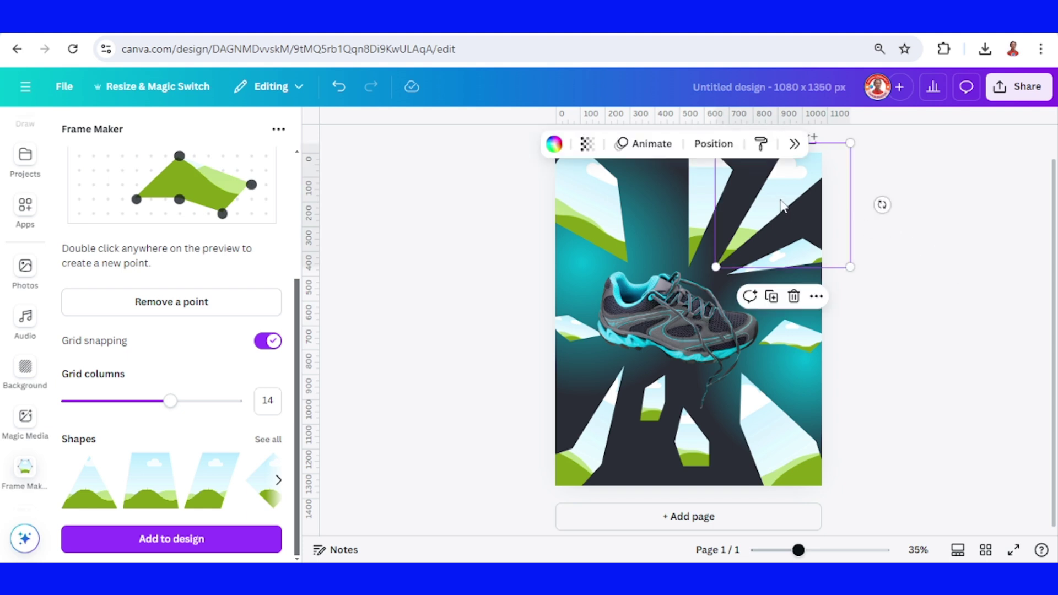
Step: Select all the shard frames except the shoe and group them
{"action": "left_click", "coordinate": [714, 144]}
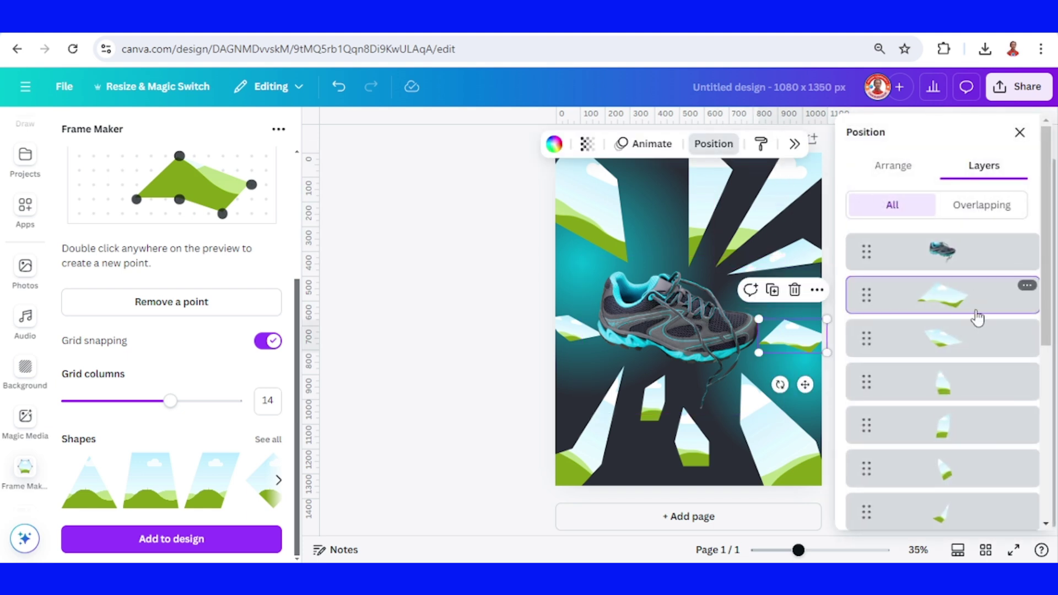
{"action": "scroll", "coordinate": [976, 331], "scroll_direction": "down", "scroll_amount": 5}
{"action": "left_click", "coordinate": [966, 364]}
{"action": "key", "text": "ctrl+a"}
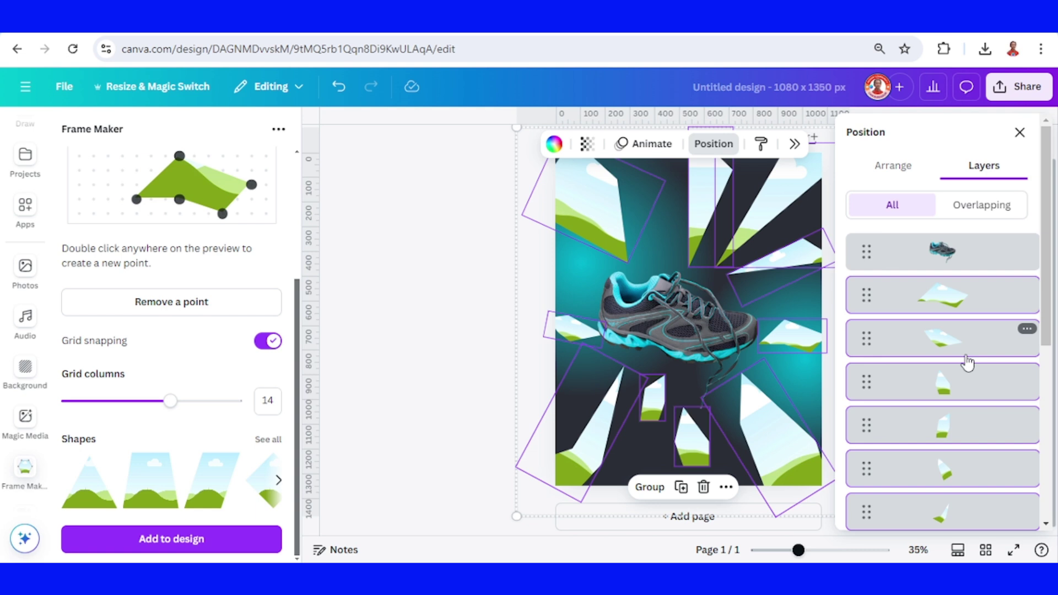
{"action": "left_click", "coordinate": [716, 331], "text": "shift"}
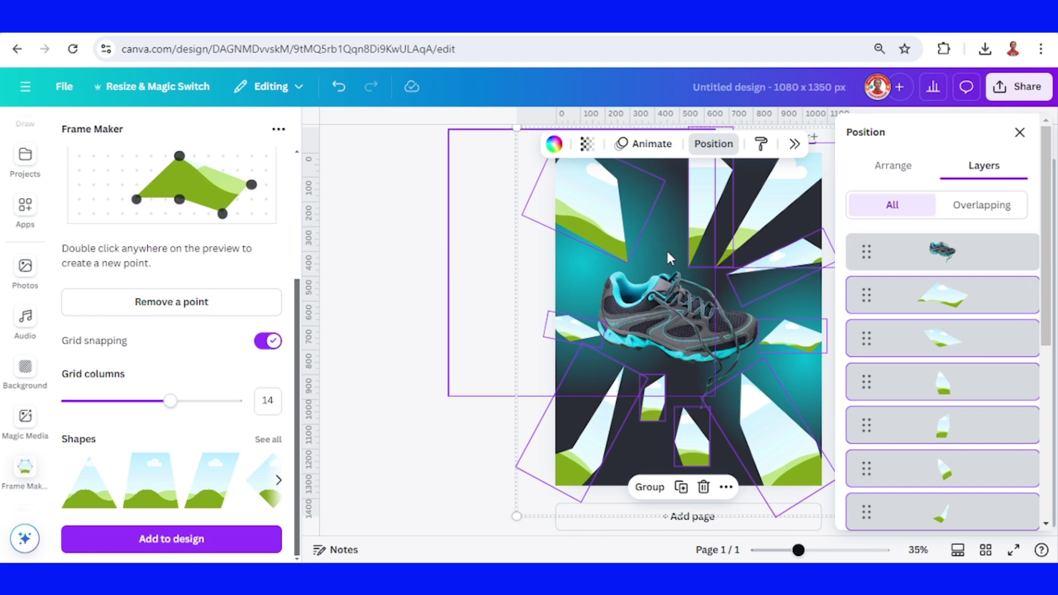
{"action": "left_click", "coordinate": [650, 489]}
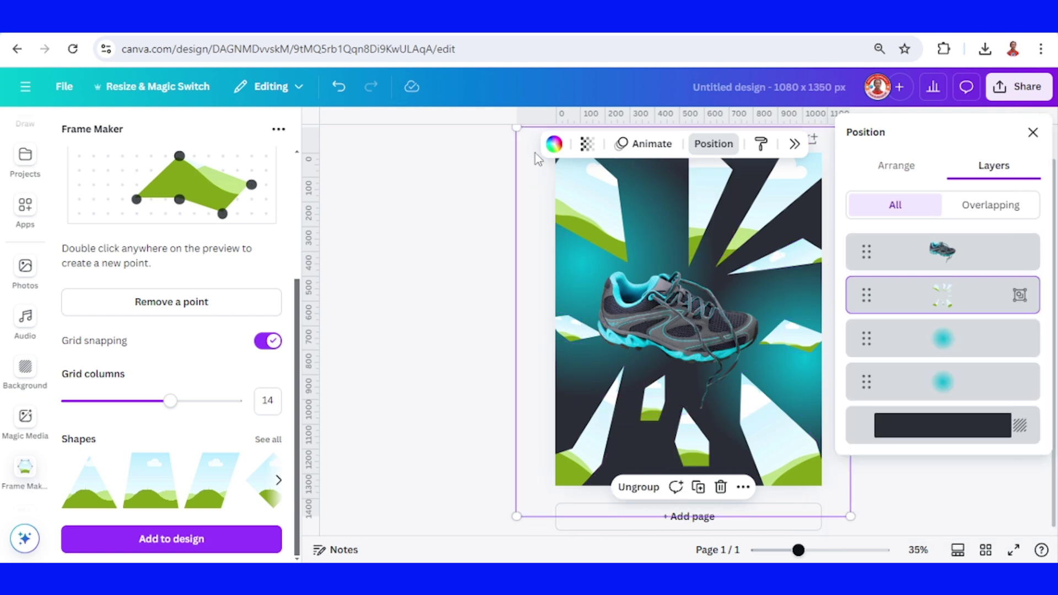
Step: Fill the frame group with light grey and duplicate it
{"action": "left_click", "coordinate": [556, 146]}
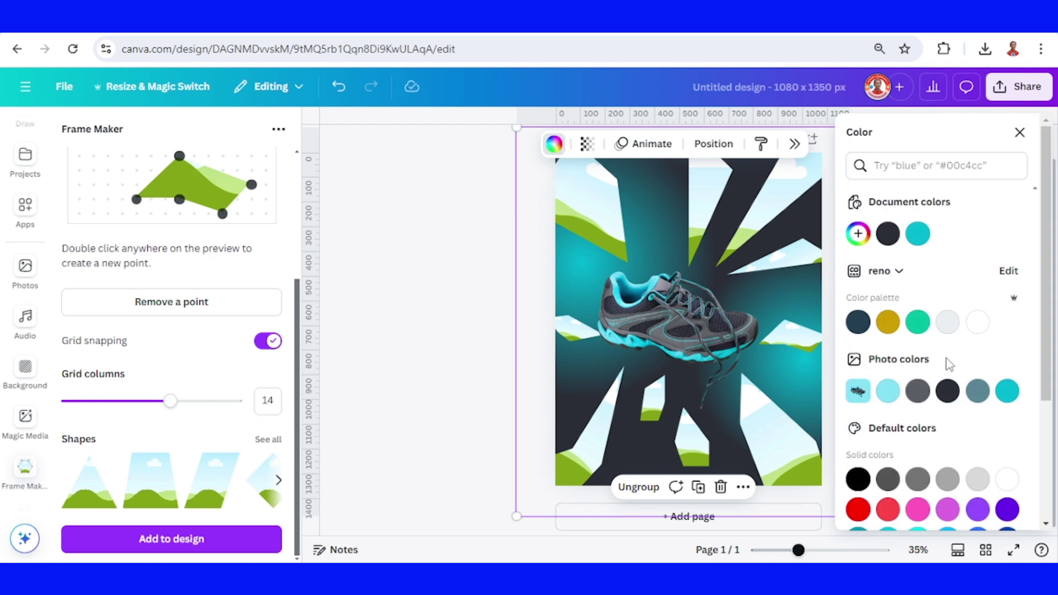
{"action": "left_click", "coordinate": [978, 480]}
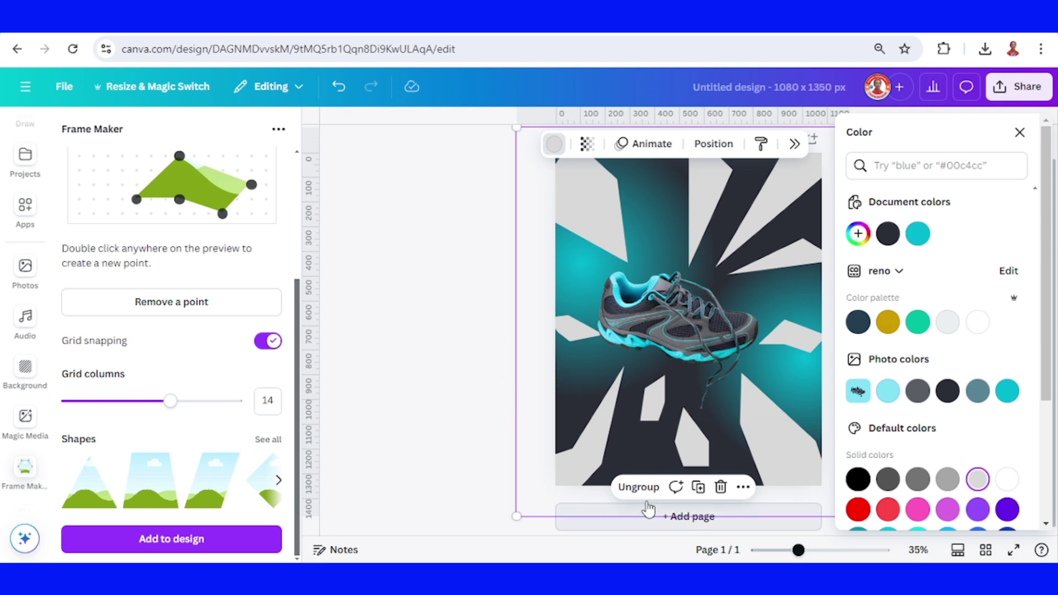
{"action": "left_click", "coordinate": [698, 488]}
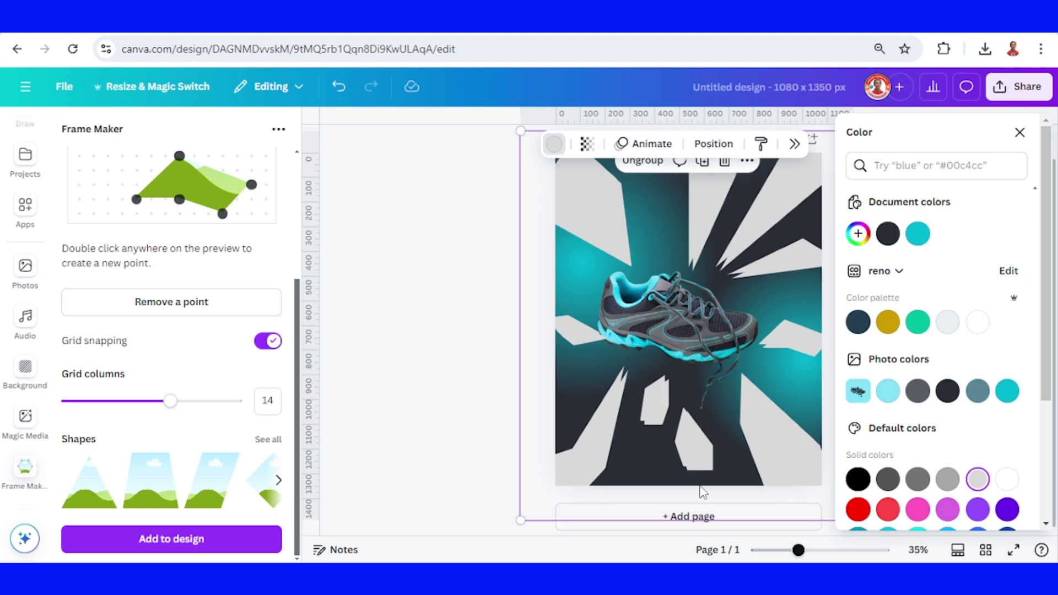
{"action": "left_click", "coordinate": [1020, 132]}
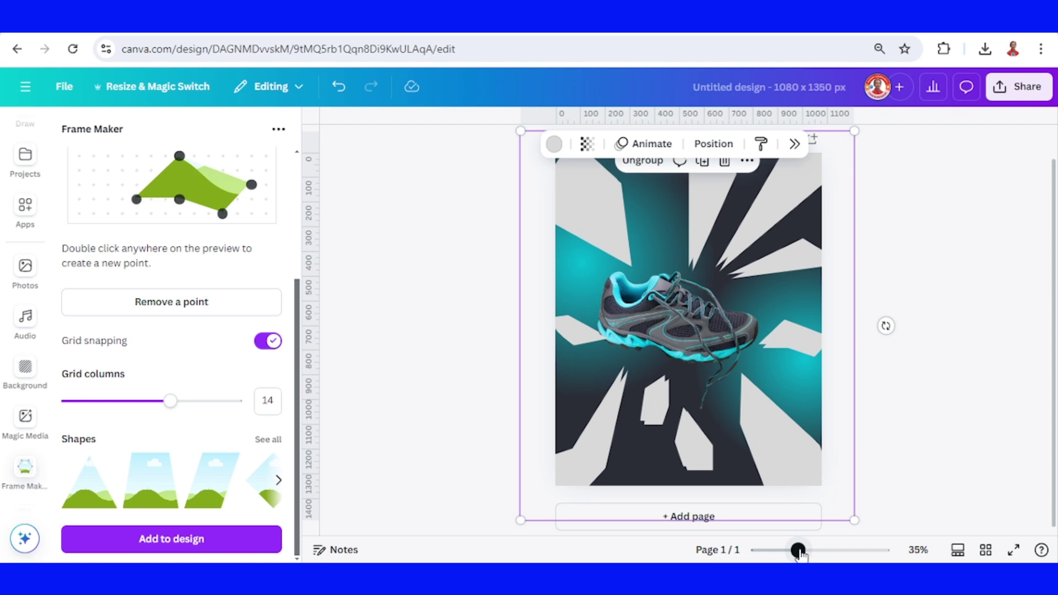
Step: Nudge the burst of shard frames up and left, then zoom out to about 31%
{"action": "left_click_drag", "start_coordinate": [799, 550], "coordinate": [838, 550]}
{"action": "scroll", "coordinate": [869, 428], "scroll_direction": "up", "scroll_amount": 5}
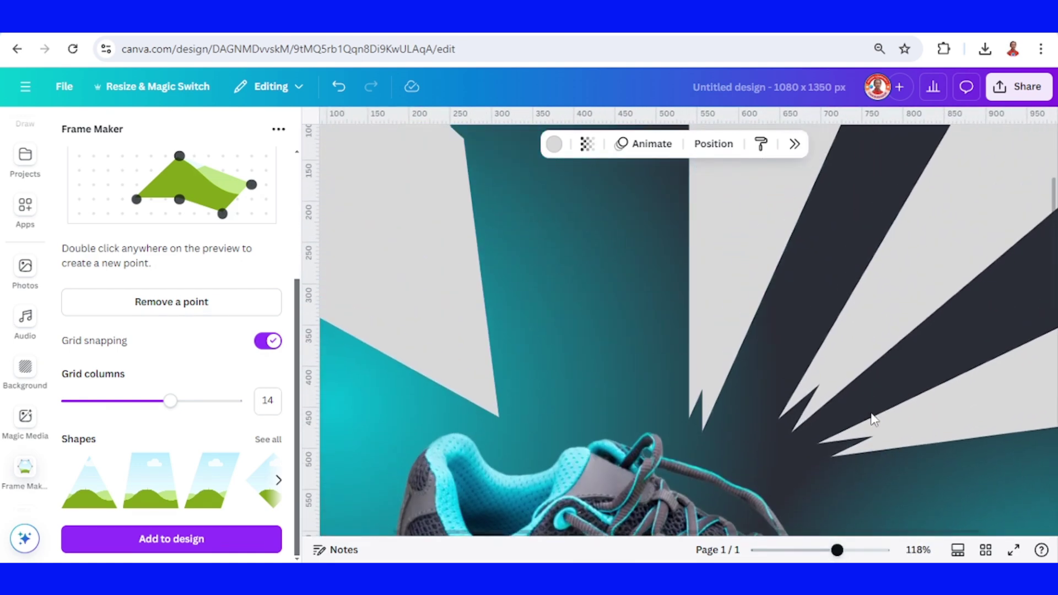
{"action": "left_click_drag", "start_coordinate": [865, 358], "coordinate": [854, 353]}
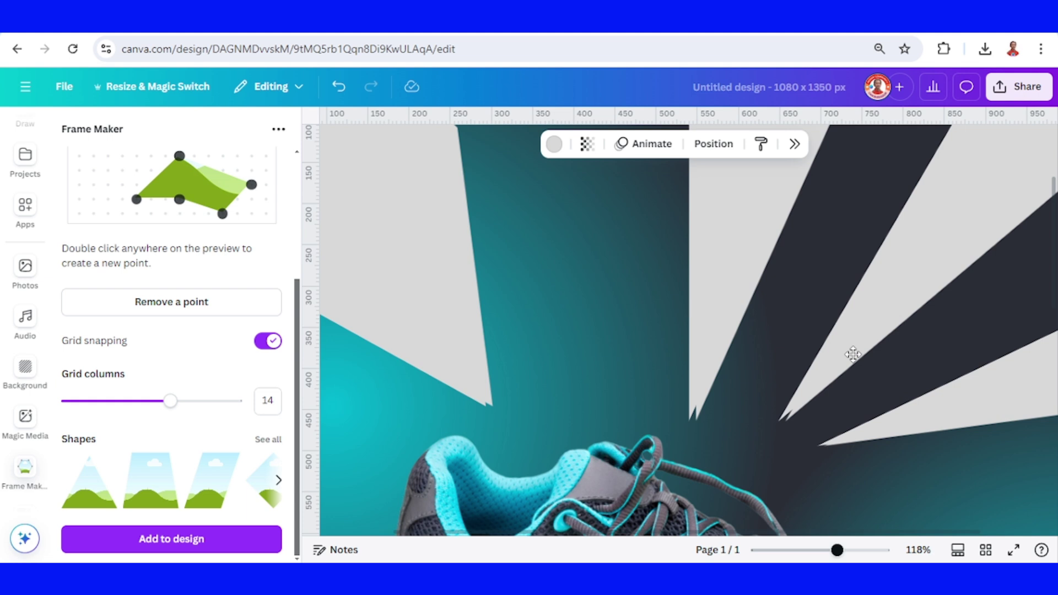
{"action": "left_click_drag", "start_coordinate": [853, 355], "coordinate": [852, 353]}
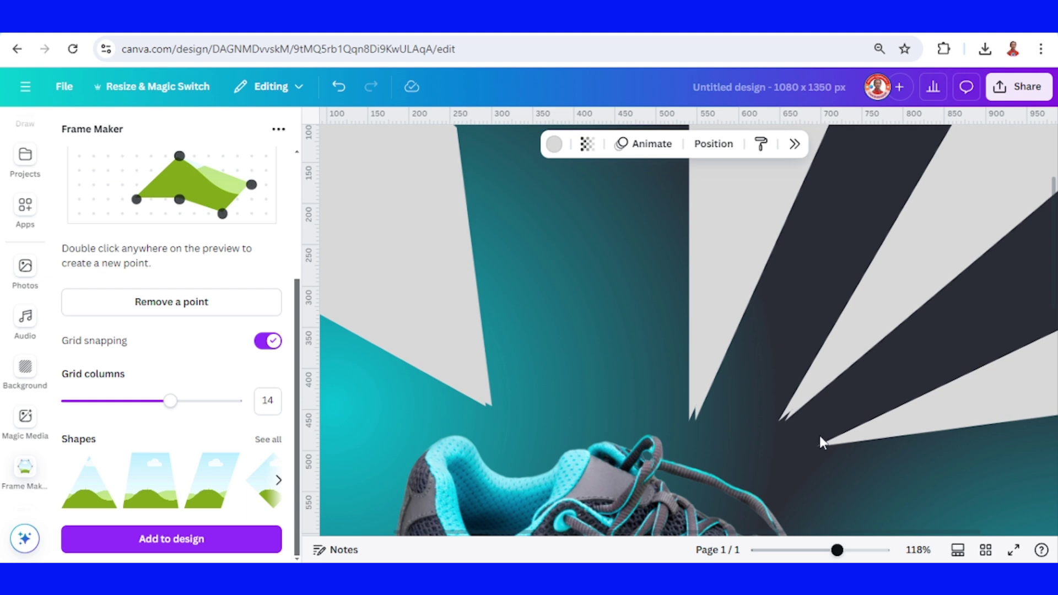
{"action": "left_click_drag", "start_coordinate": [838, 550], "coordinate": [794, 553]}
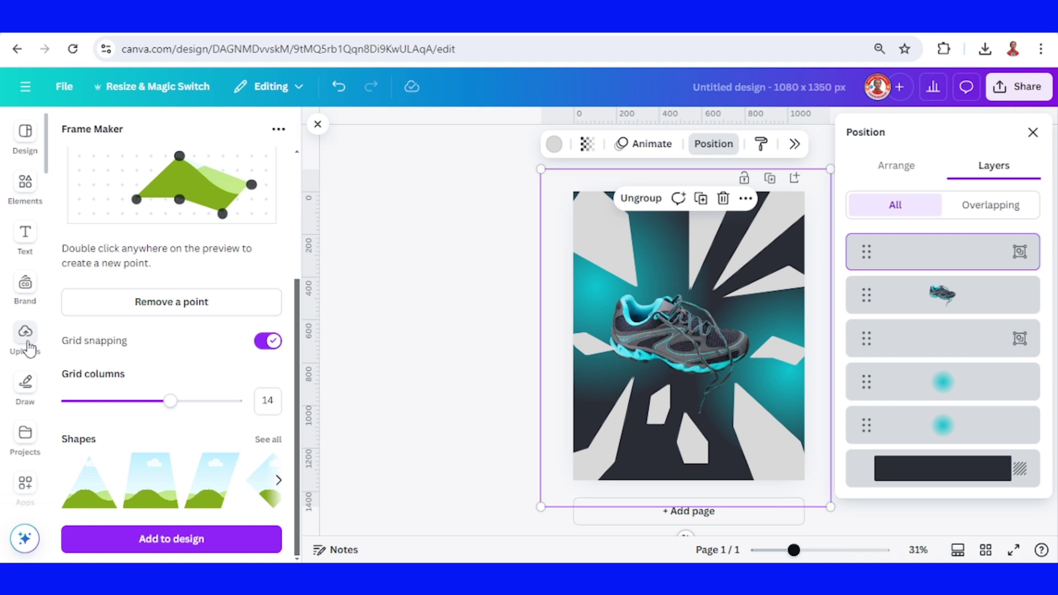
Step: Add the uploaded shoe photo again and place copies in the top-left and top frames
{"action": "left_click", "coordinate": [25, 338]}
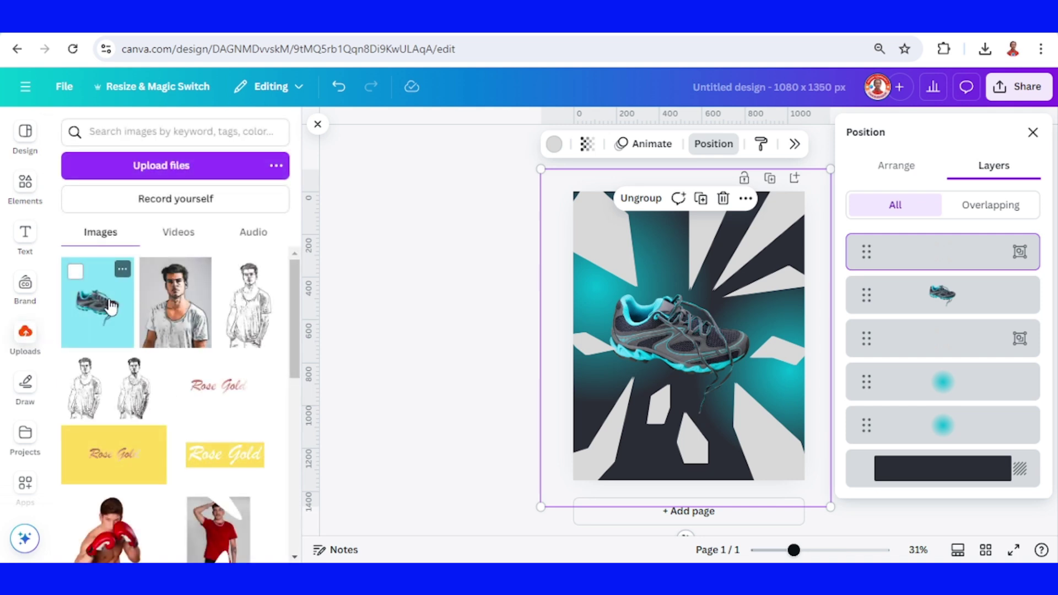
{"action": "left_click", "coordinate": [110, 306]}
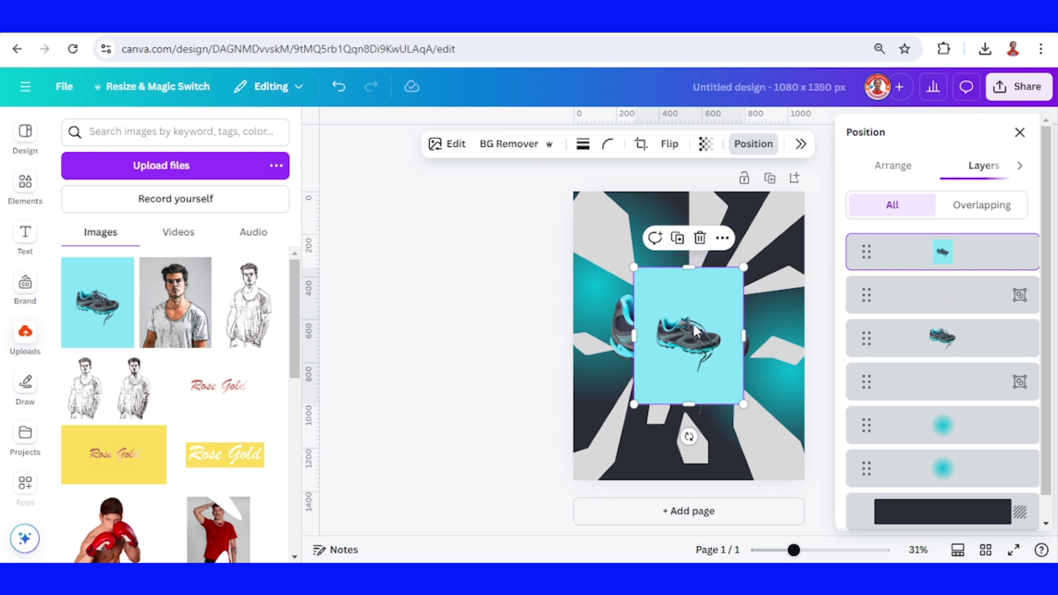
{"action": "left_click", "coordinate": [677, 238]}
{"action": "left_click_drag", "start_coordinate": [710, 336], "coordinate": [606, 243]}
{"action": "left_click", "coordinate": [711, 332]}
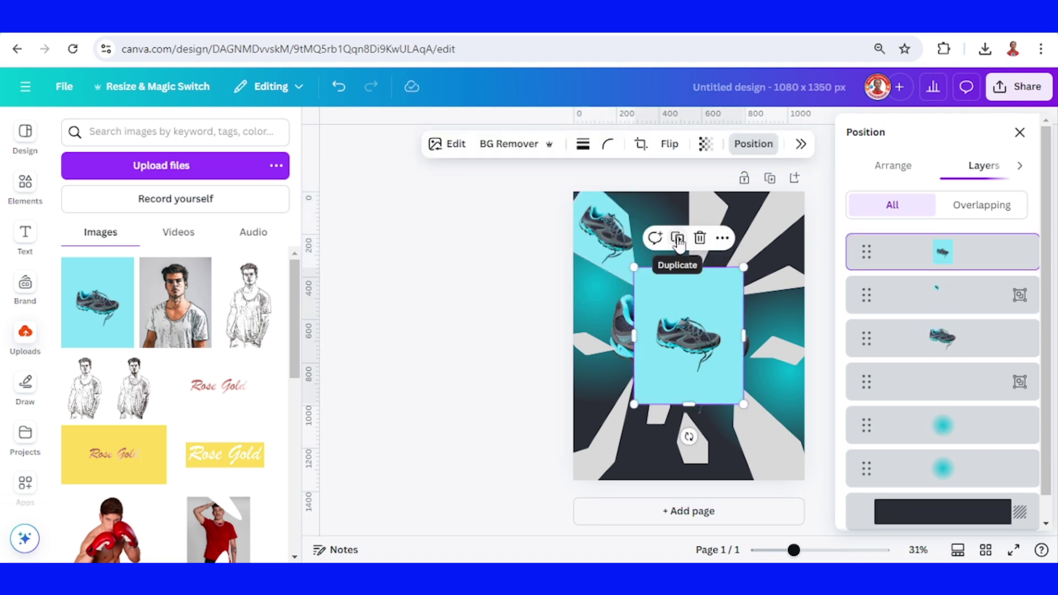
{"action": "left_click", "coordinate": [678, 238]}
{"action": "left_click_drag", "start_coordinate": [700, 322], "coordinate": [706, 217]}
Step: Duplicate the shoe photo into the right-side, bottom and bottom-left frames
{"action": "left_click", "coordinate": [711, 332]}
{"action": "left_click", "coordinate": [679, 240]}
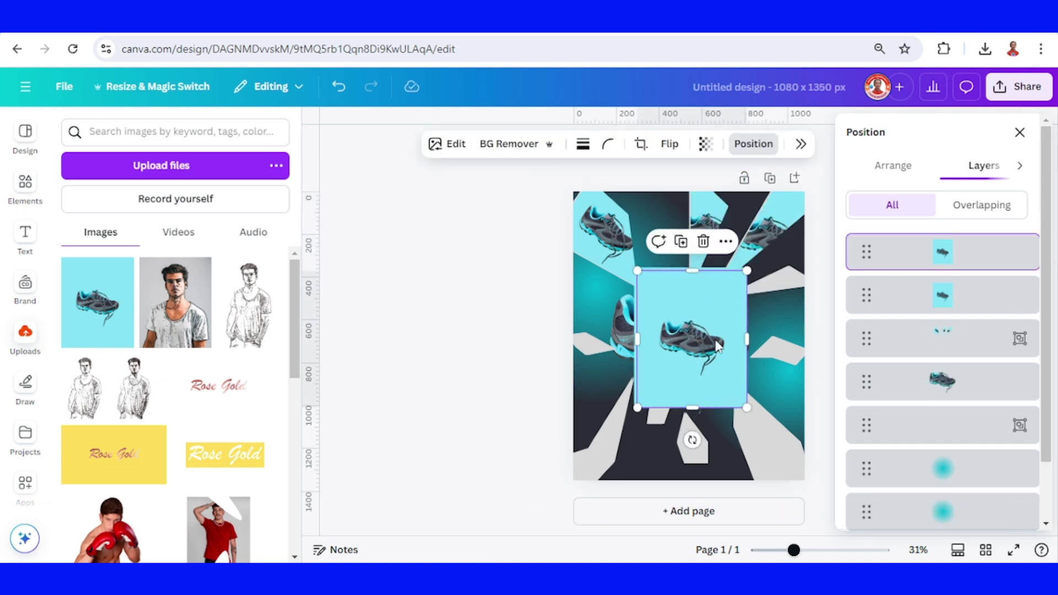
{"action": "left_click_drag", "start_coordinate": [719, 344], "coordinate": [775, 282]}
{"action": "left_click", "coordinate": [679, 240]}
{"action": "left_click_drag", "start_coordinate": [676, 326], "coordinate": [769, 435]}
{"action": "left_click", "coordinate": [679, 240]}
{"action": "left_click_drag", "start_coordinate": [742, 275], "coordinate": [669, 376]}
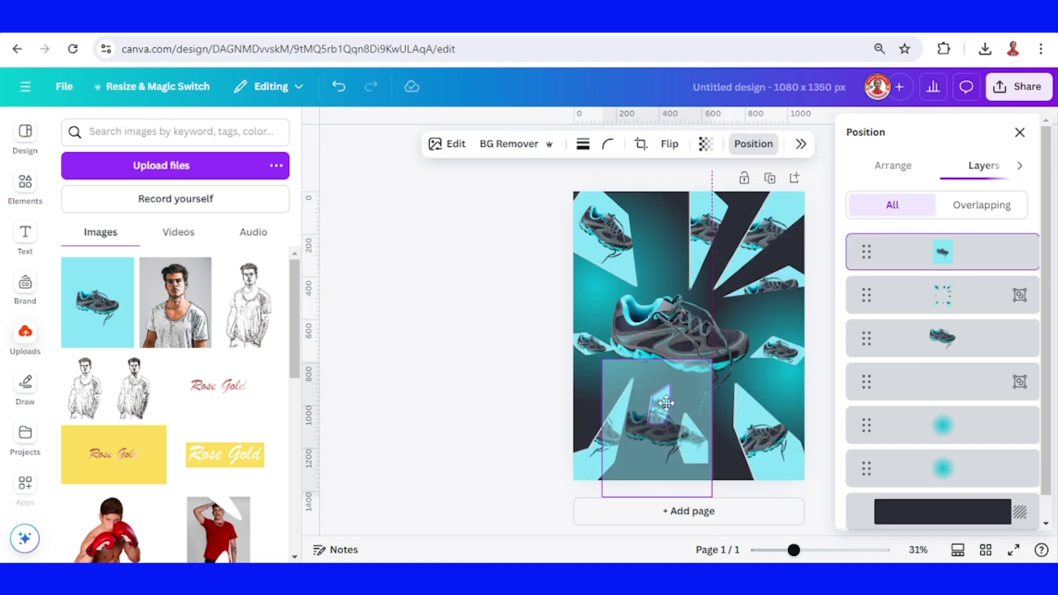
Step: Enlarge the shoe photo in the top-left frame and shift it up-right
{"action": "left_click", "coordinate": [650, 311]}
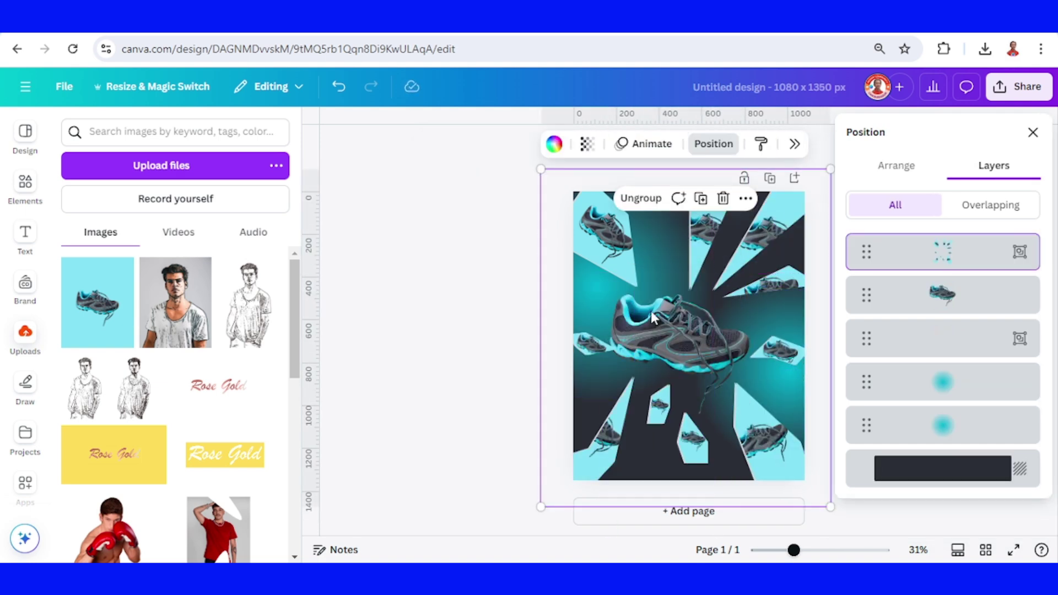
{"action": "left_click", "coordinate": [610, 237]}
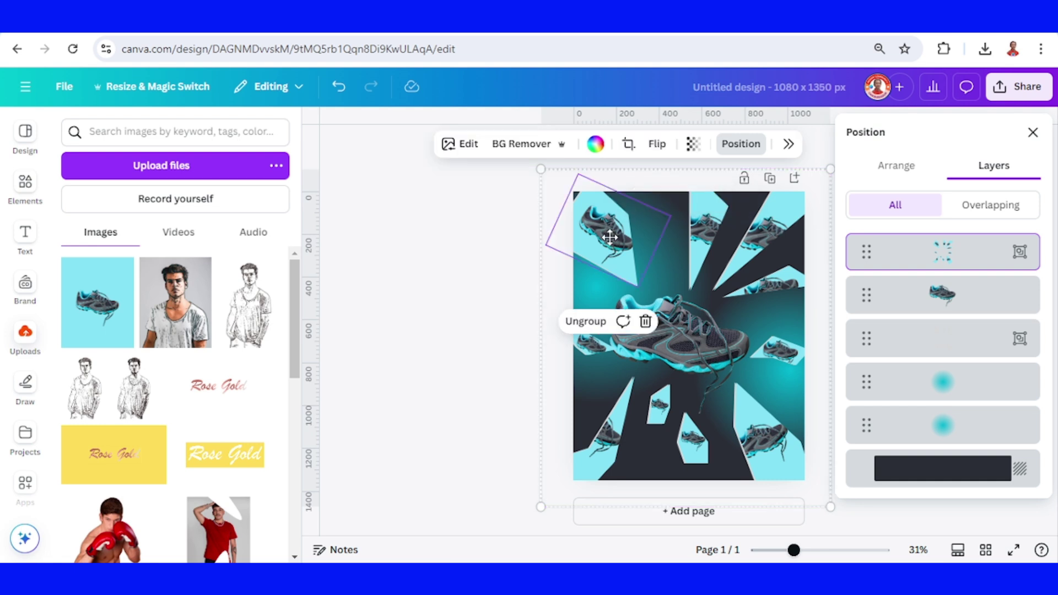
{"action": "double_click", "coordinate": [610, 237]}
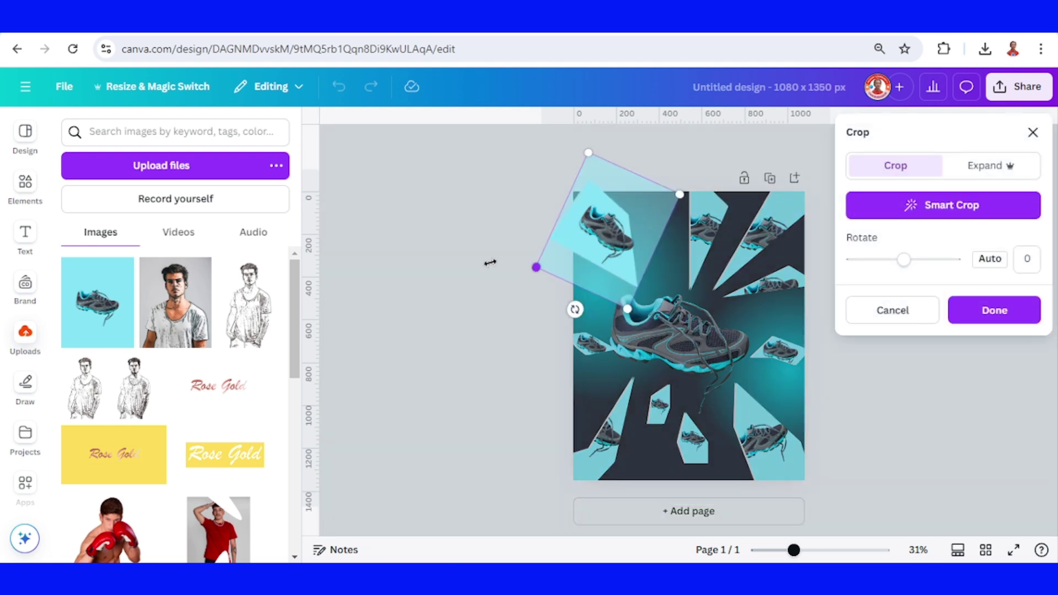
{"action": "left_click_drag", "start_coordinate": [490, 263], "coordinate": [246, 270]}
{"action": "left_click_drag", "start_coordinate": [483, 316], "coordinate": [559, 238]}
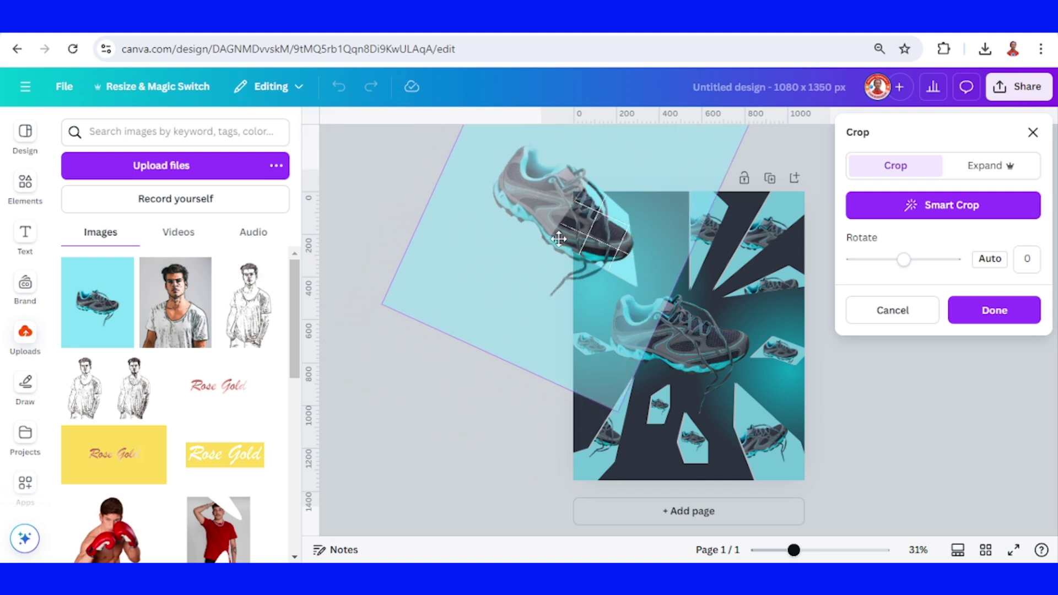
{"action": "left_click", "coordinate": [704, 317]}
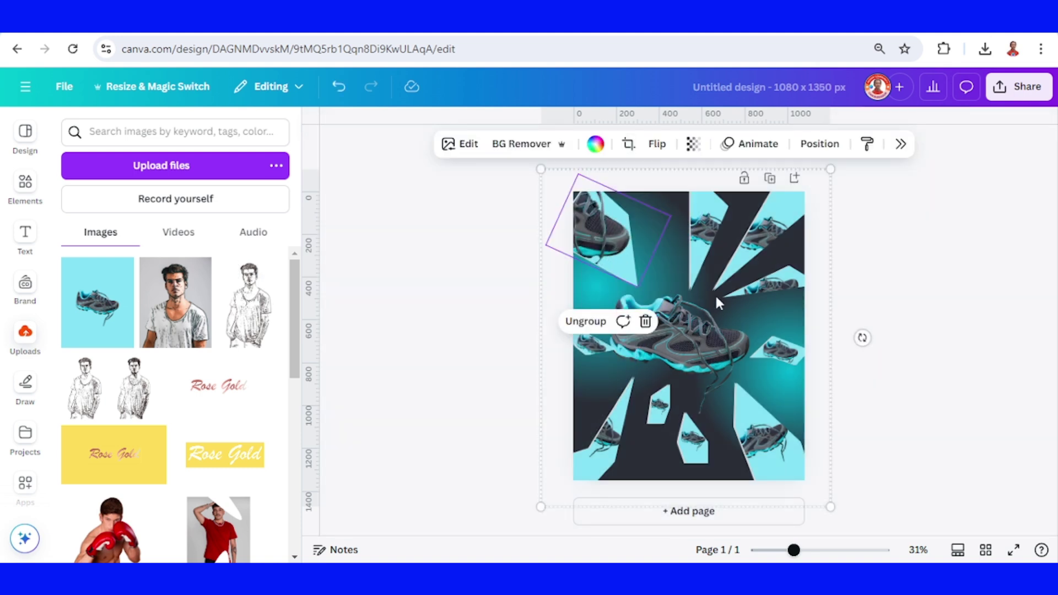
Step: Enlarge the top-centre tile's shoe photo, tilt it about 16 degrees, and reposition it
{"action": "left_click", "coordinate": [717, 299]}
{"action": "double_click", "coordinate": [717, 299]}
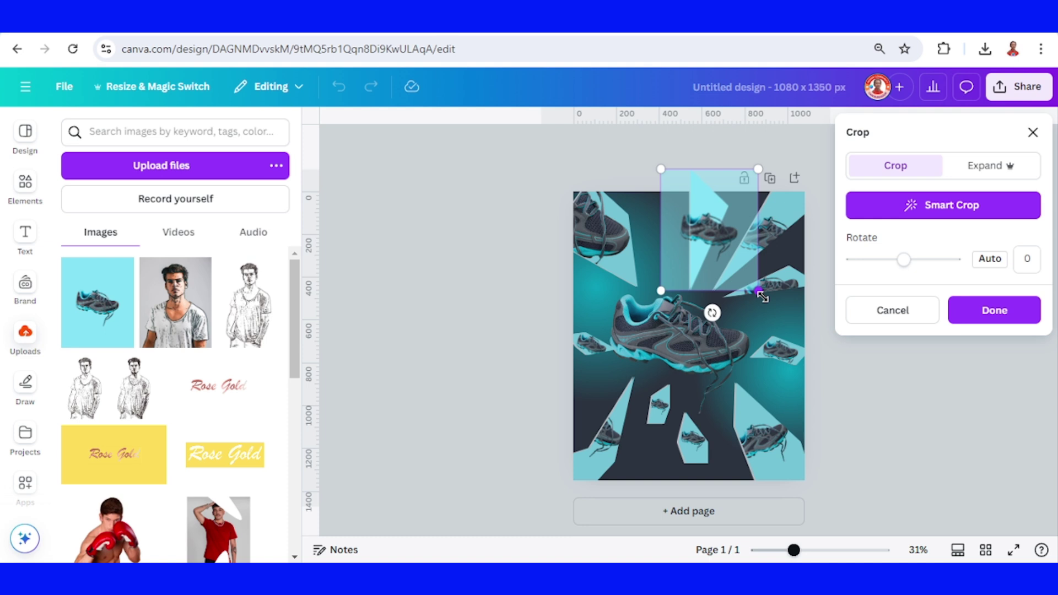
{"action": "left_click_drag", "start_coordinate": [762, 298], "coordinate": [832, 382]}
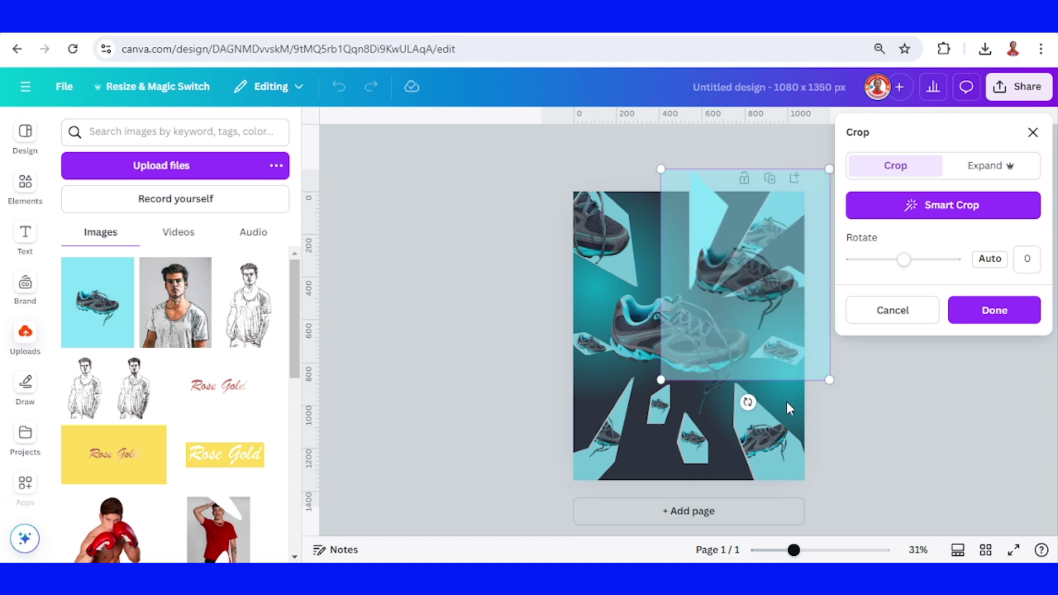
{"action": "left_click_drag", "start_coordinate": [748, 401], "coordinate": [710, 397]}
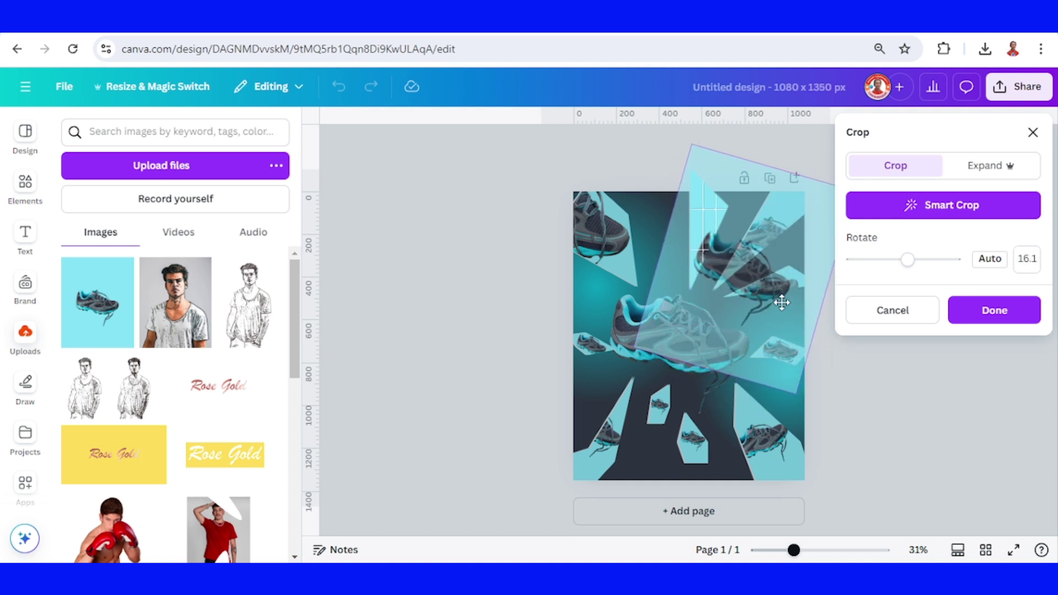
{"action": "left_click_drag", "start_coordinate": [782, 303], "coordinate": [776, 289]}
{"action": "left_click", "coordinate": [883, 426]}
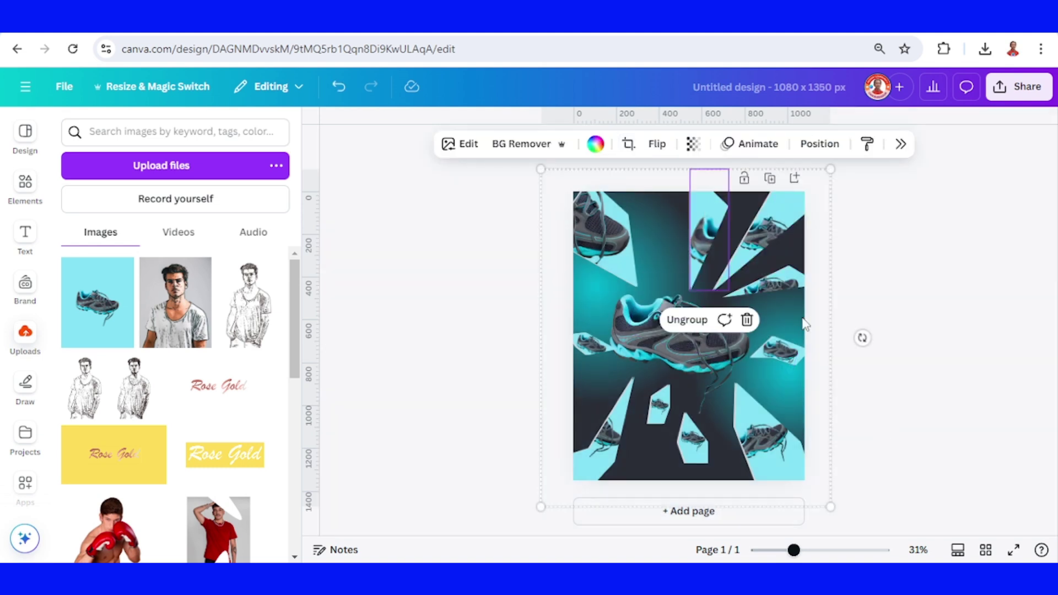
Step: Rotate the top-right frame's photo about 18 degrees and slide it left
{"action": "double_click", "coordinate": [769, 223]}
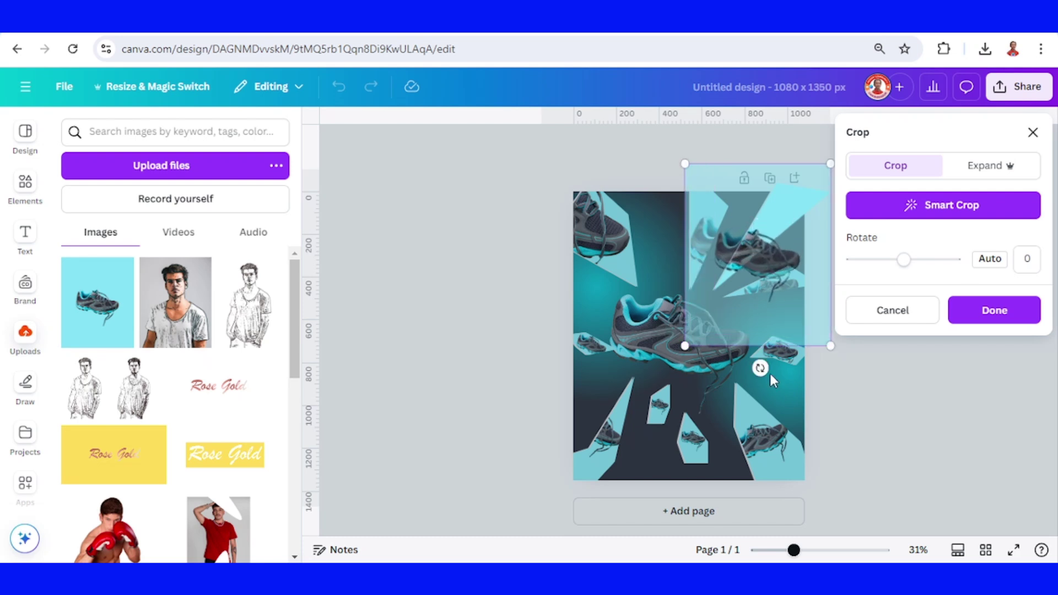
{"action": "left_click_drag", "start_coordinate": [761, 368], "coordinate": [716, 374]}
{"action": "left_click_drag", "start_coordinate": [786, 279], "coordinate": [761, 292]}
{"action": "left_click", "coordinate": [831, 348]}
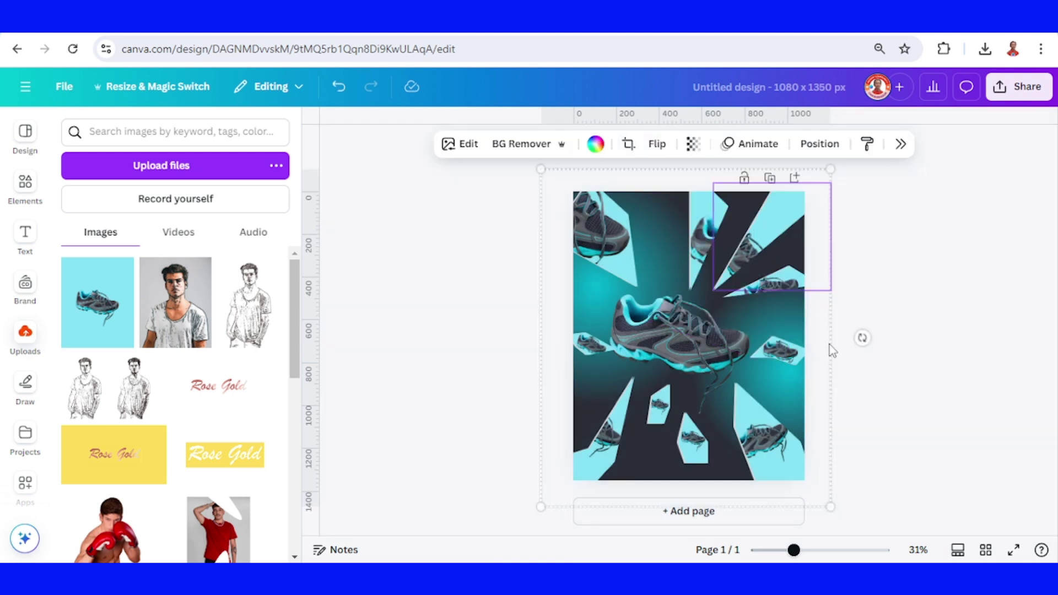
Step: Rotate the small right-side shard's photo to 62.4 degrees, enlarge it, and move it up
{"action": "left_click", "coordinate": [774, 291]}
{"action": "double_click", "coordinate": [779, 283]}
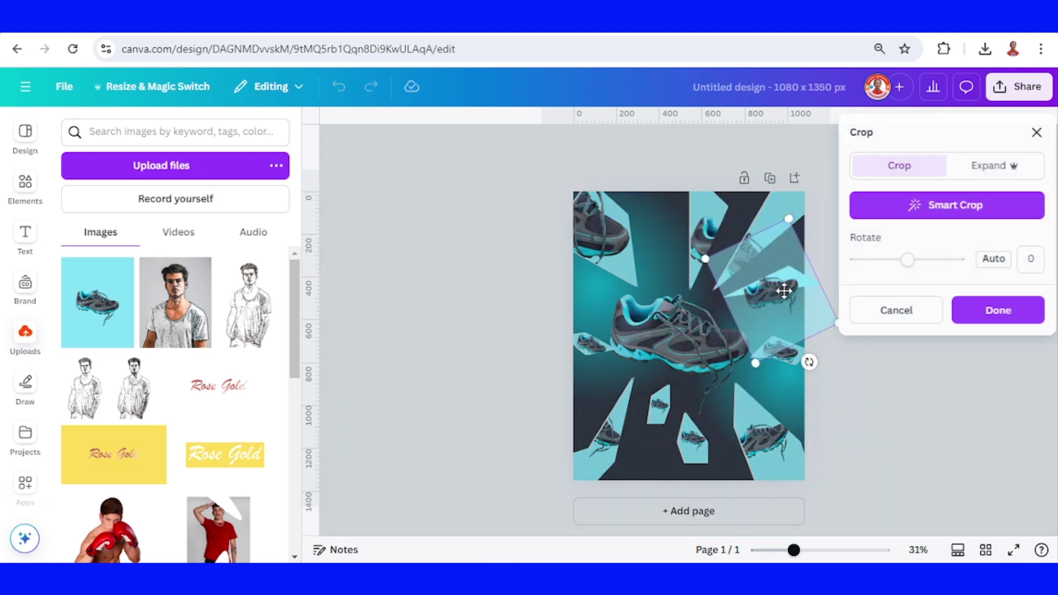
{"action": "left_click_drag", "start_coordinate": [808, 391], "coordinate": [711, 388]}
{"action": "left_click_drag", "start_coordinate": [680, 330], "coordinate": [633, 336]}
{"action": "left_click_drag", "start_coordinate": [751, 338], "coordinate": [755, 281]}
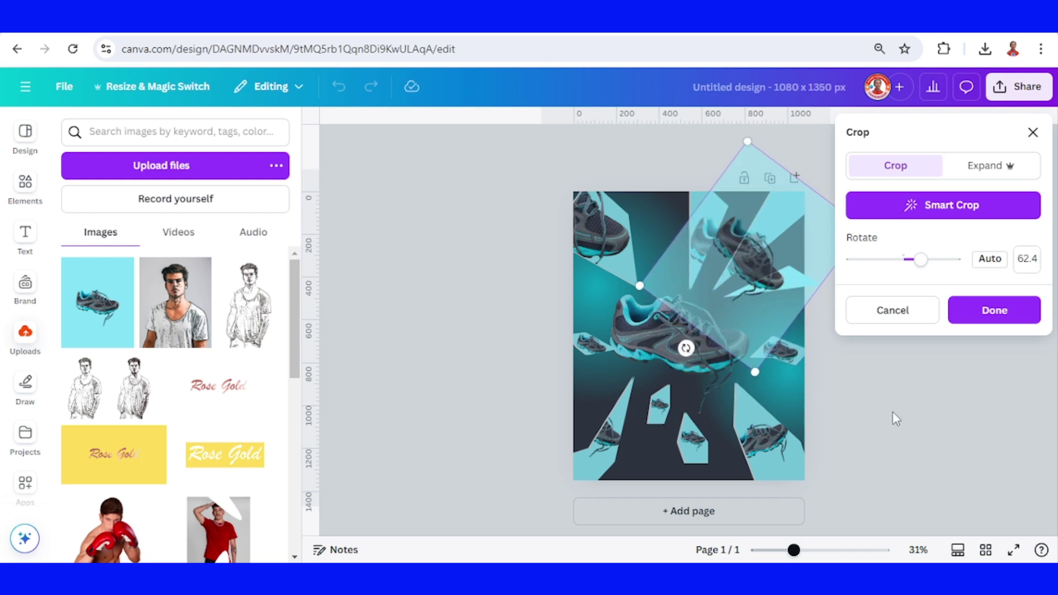
{"action": "left_click", "coordinate": [893, 414]}
Step: Enlarge the shoe photos in the right-hand and bottom-right shards
{"action": "double_click", "coordinate": [780, 351]}
{"action": "left_click_drag", "start_coordinate": [811, 388], "coordinate": [916, 516]}
{"action": "left_click", "coordinate": [874, 390]}
{"action": "double_click", "coordinate": [792, 358]}
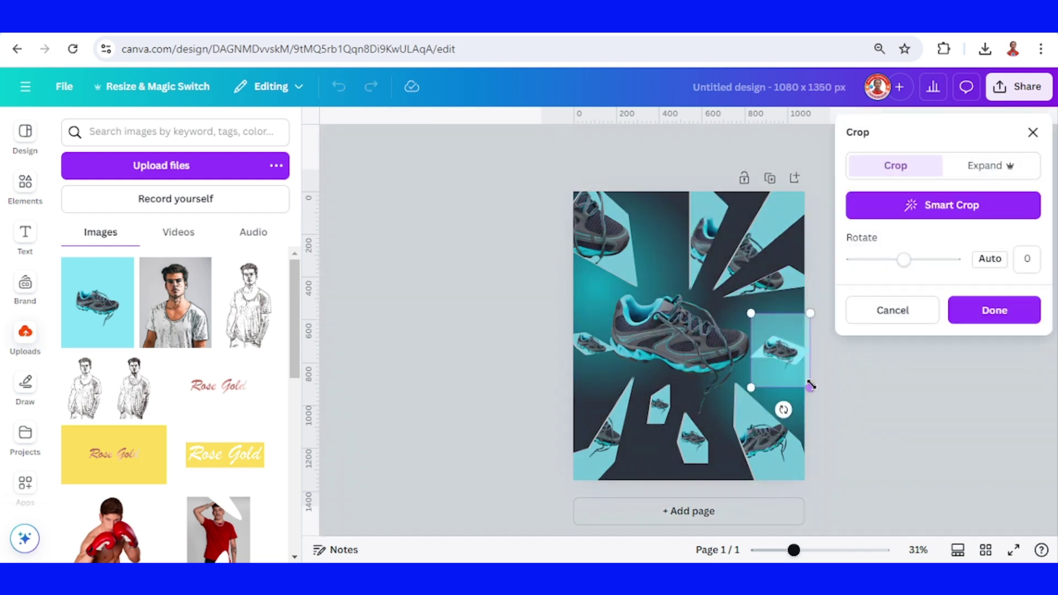
{"action": "left_click_drag", "start_coordinate": [810, 388], "coordinate": [946, 512]}
Step: Enlarge and reposition the photos in the bottom-centre shard and the shard beside it
{"action": "double_click", "coordinate": [772, 441]}
{"action": "left_click_drag", "start_coordinate": [834, 459], "coordinate": [1014, 513]}
{"action": "left_click_drag", "start_coordinate": [860, 491], "coordinate": [817, 436]}
{"action": "left_click", "coordinate": [882, 402]}
{"action": "double_click", "coordinate": [693, 441]}
{"action": "left_click_drag", "start_coordinate": [714, 464], "coordinate": [827, 529]}
{"action": "left_click", "coordinate": [865, 419]}
Step: Enlarge the shoe photos in the small shard and the left shard
{"action": "double_click", "coordinate": [660, 407]}
{"action": "left_click_drag", "start_coordinate": [646, 425], "coordinate": [557, 468]}
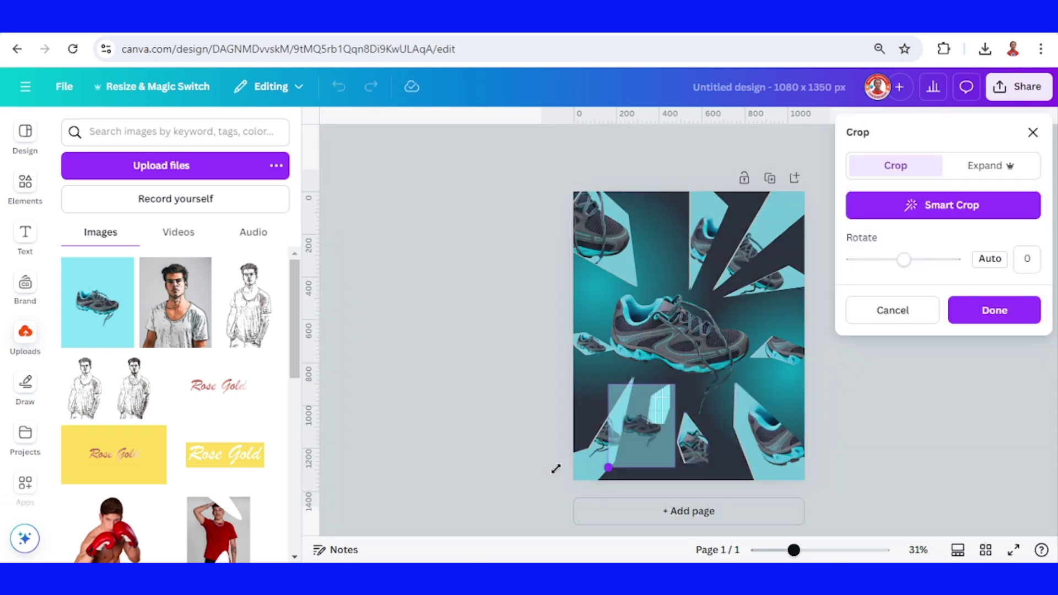
{"action": "left_click", "coordinate": [518, 411]}
{"action": "double_click", "coordinate": [605, 433]}
{"action": "left_click_drag", "start_coordinate": [638, 388], "coordinate": [702, 384]}
{"action": "left_click", "coordinate": [491, 336]}
Step: Enlarge and reposition the left-edge shard's photo, then reselect the whole poster group
{"action": "left_click", "coordinate": [588, 348]}
{"action": "double_click", "coordinate": [588, 347]}
{"action": "left_click_drag", "start_coordinate": [561, 371], "coordinate": [392, 437]}
{"action": "left_click_drag", "start_coordinate": [546, 358], "coordinate": [617, 339]}
{"action": "left_click", "coordinate": [432, 326]}
{"action": "double_click", "coordinate": [590, 347]}
{"action": "left_click", "coordinate": [460, 298]}
{"action": "left_click", "coordinate": [718, 298]}
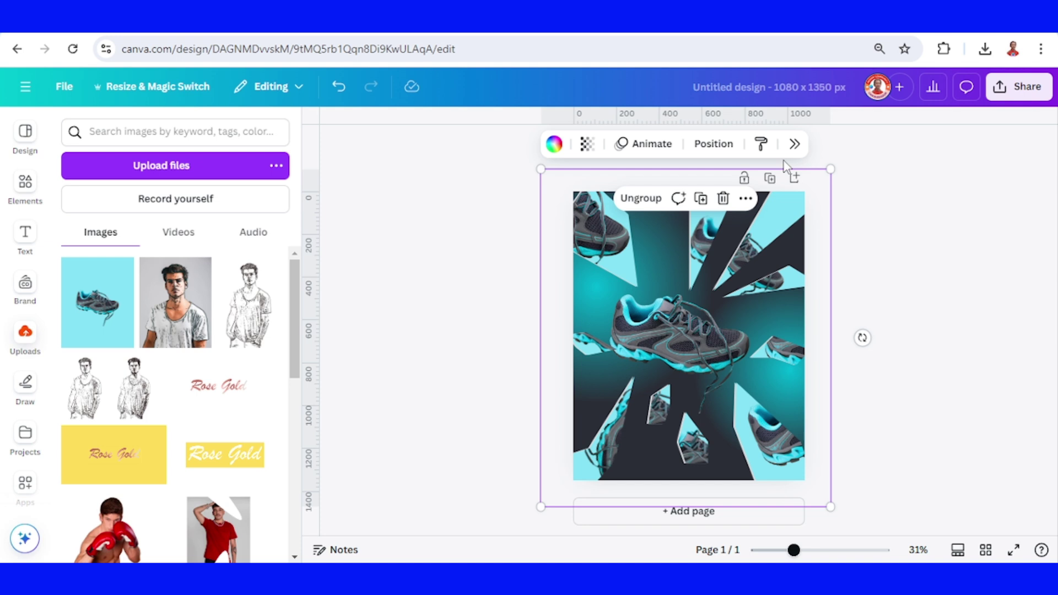
Step: Move the central shoe to the top layer and enlarge it, shifting it up-left
{"action": "left_click", "coordinate": [714, 144]}
{"action": "left_click_drag", "start_coordinate": [958, 298], "coordinate": [958, 245]}
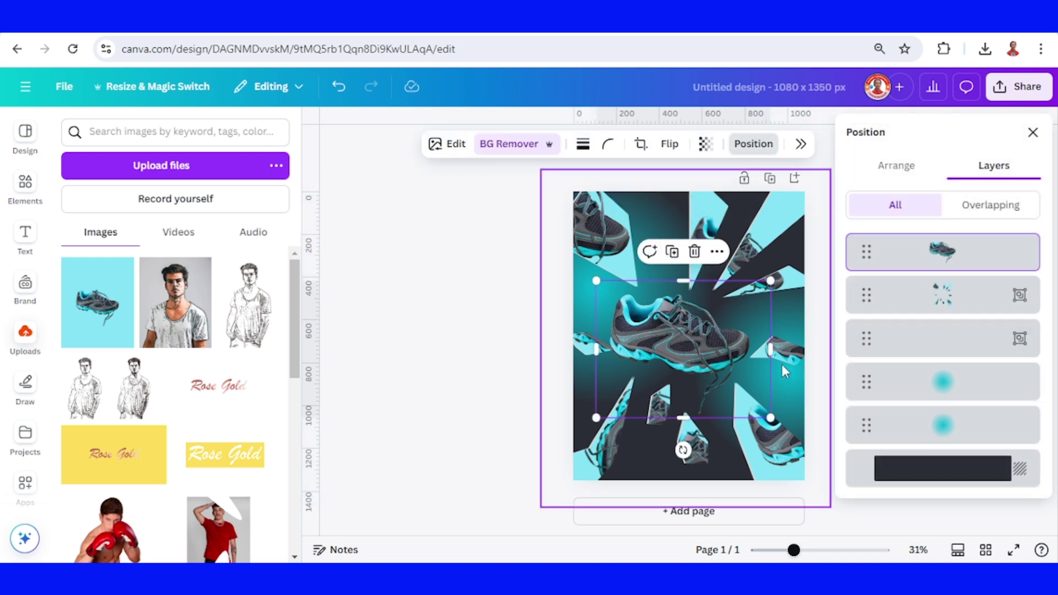
{"action": "left_click_drag", "start_coordinate": [770, 418], "coordinate": [795, 442]}
{"action": "left_click_drag", "start_coordinate": [749, 351], "coordinate": [744, 345]}
Step: Enlarge the lower teal glow to about 1173 × 1173
{"action": "left_click", "coordinate": [957, 386]}
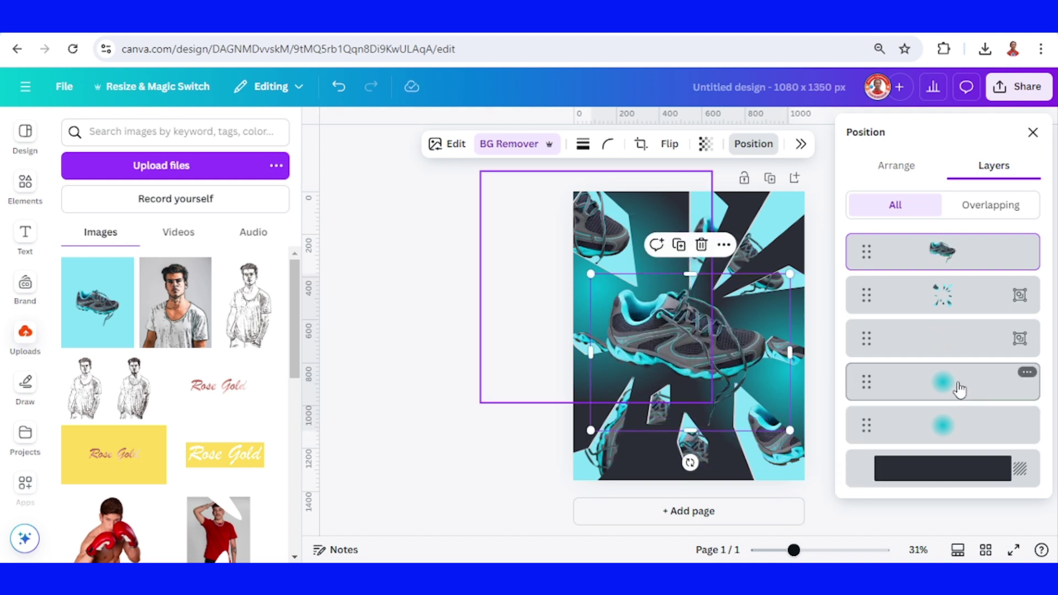
{"action": "left_click", "coordinate": [966, 418]}
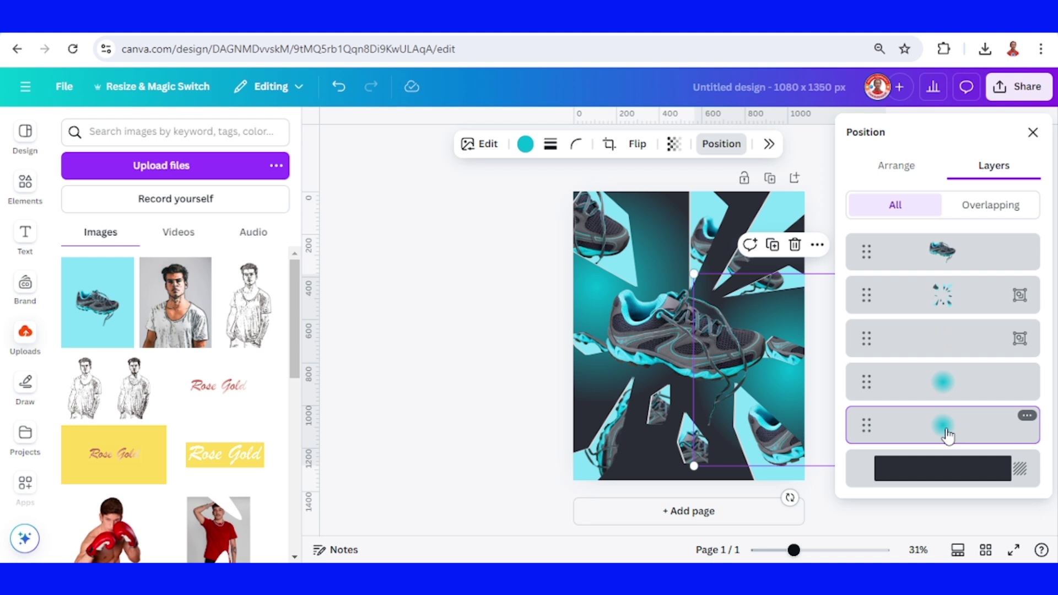
{"action": "left_click_drag", "start_coordinate": [692, 274], "coordinate": [632, 200]}
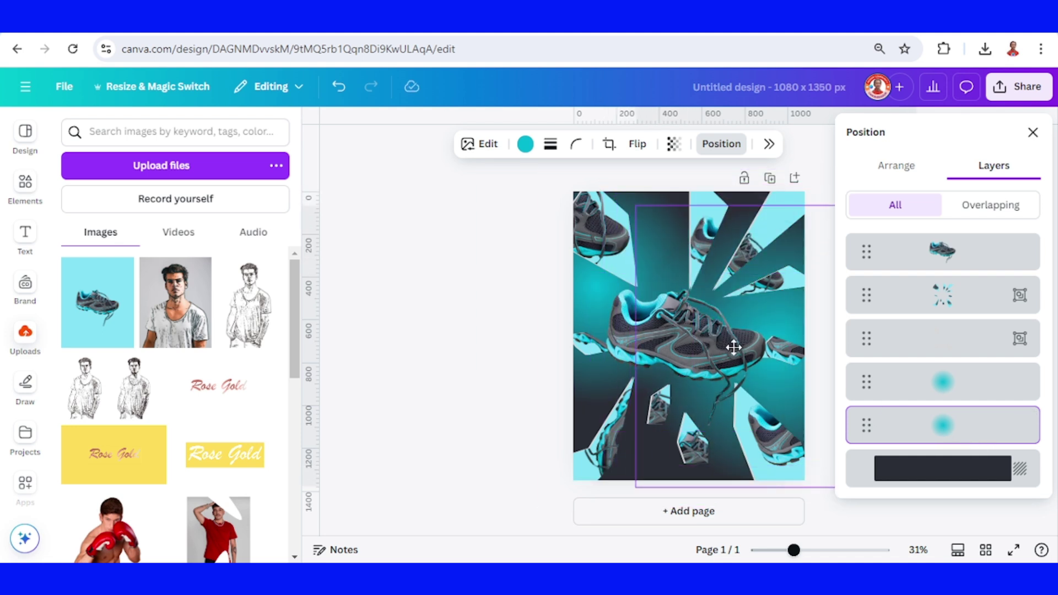